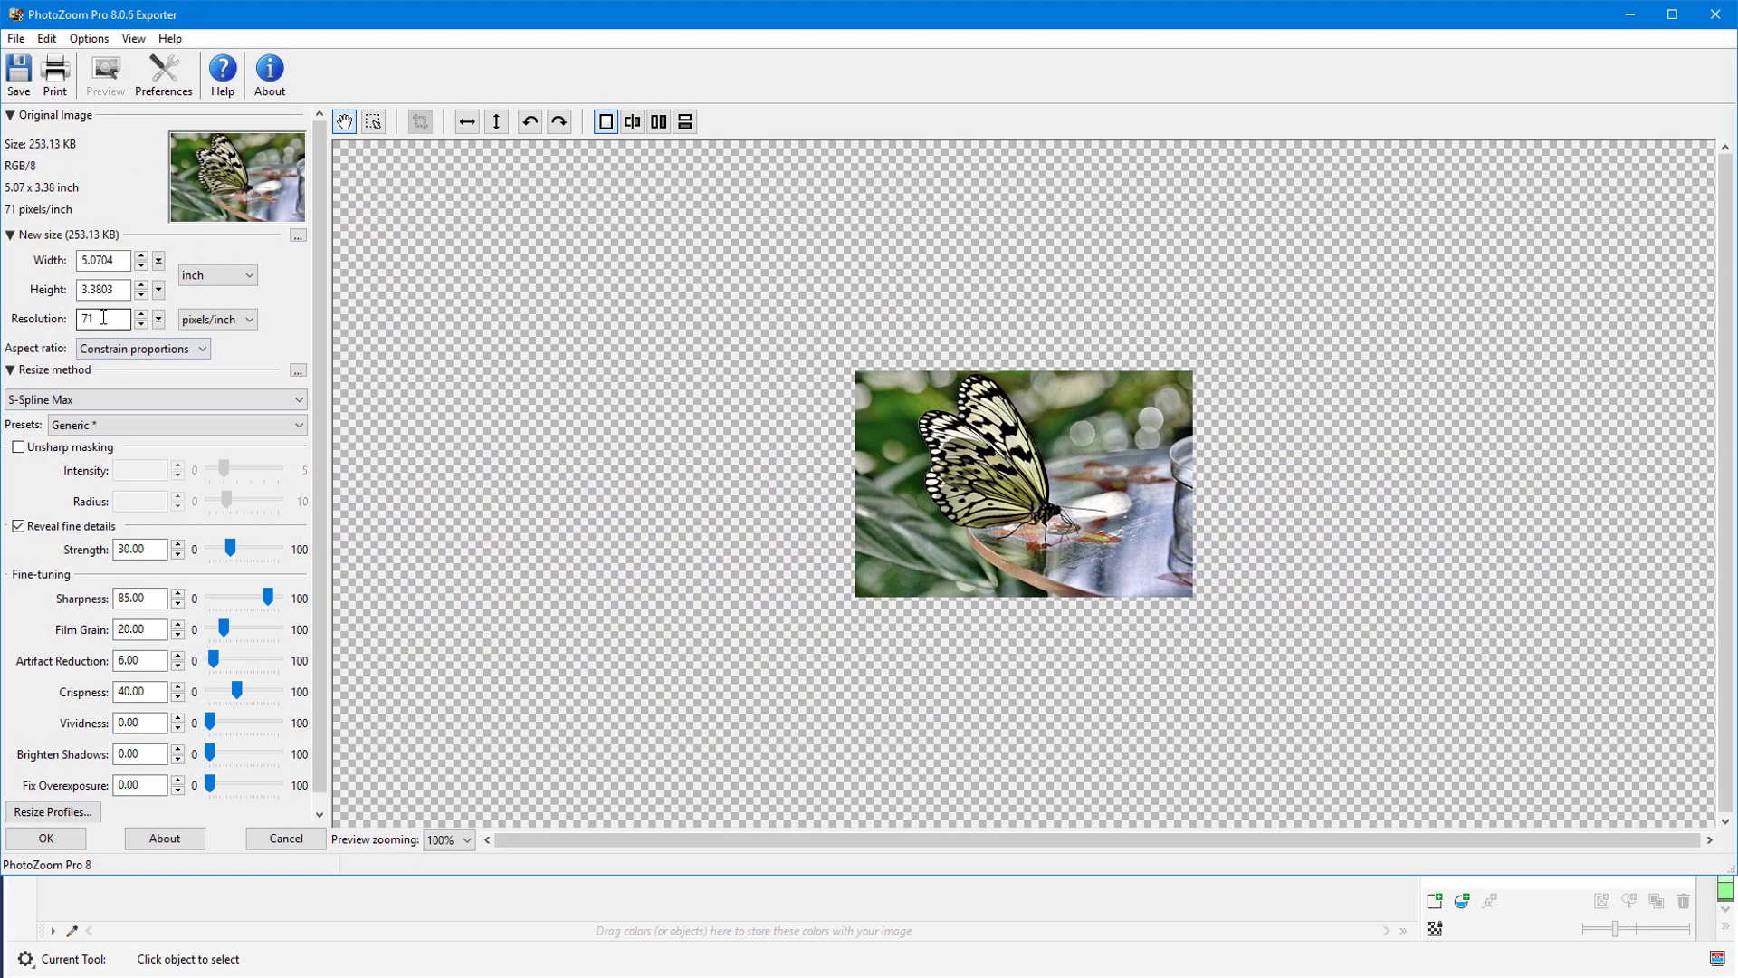
Set the butterfly's width to 12 inches and resolution to 300 pixels/inch
drag(116, 261, 75, 256)
text(12)
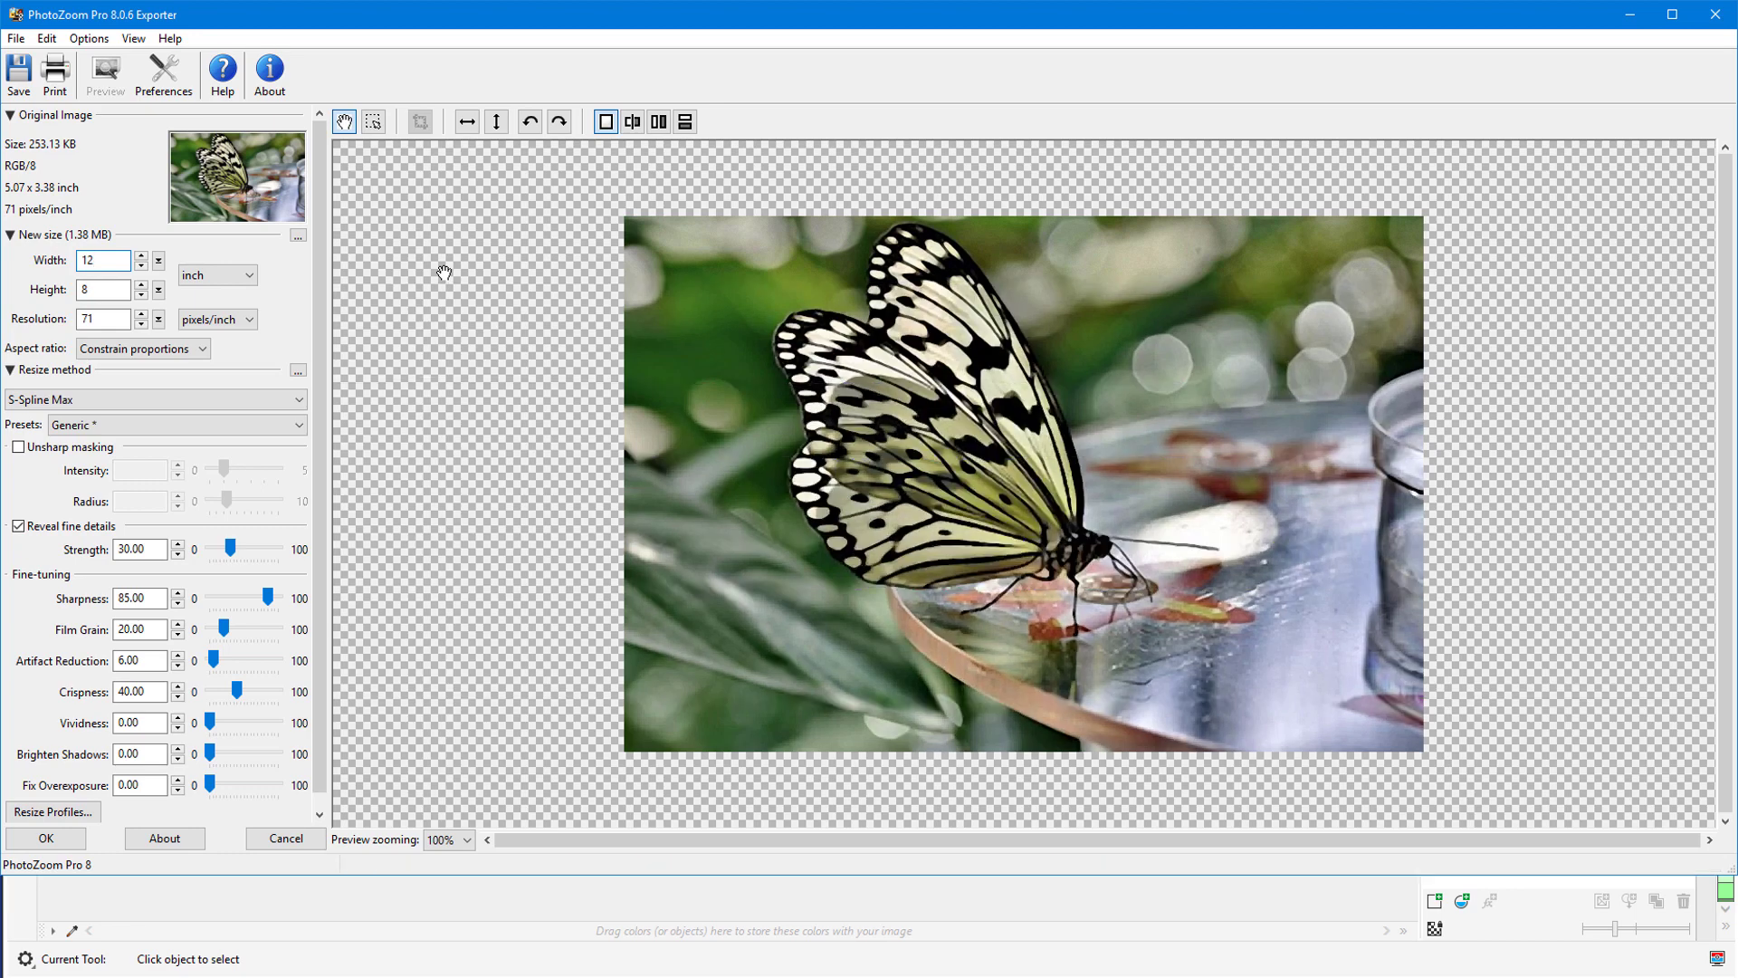
key(Tab)
key(Tab)
text(300)
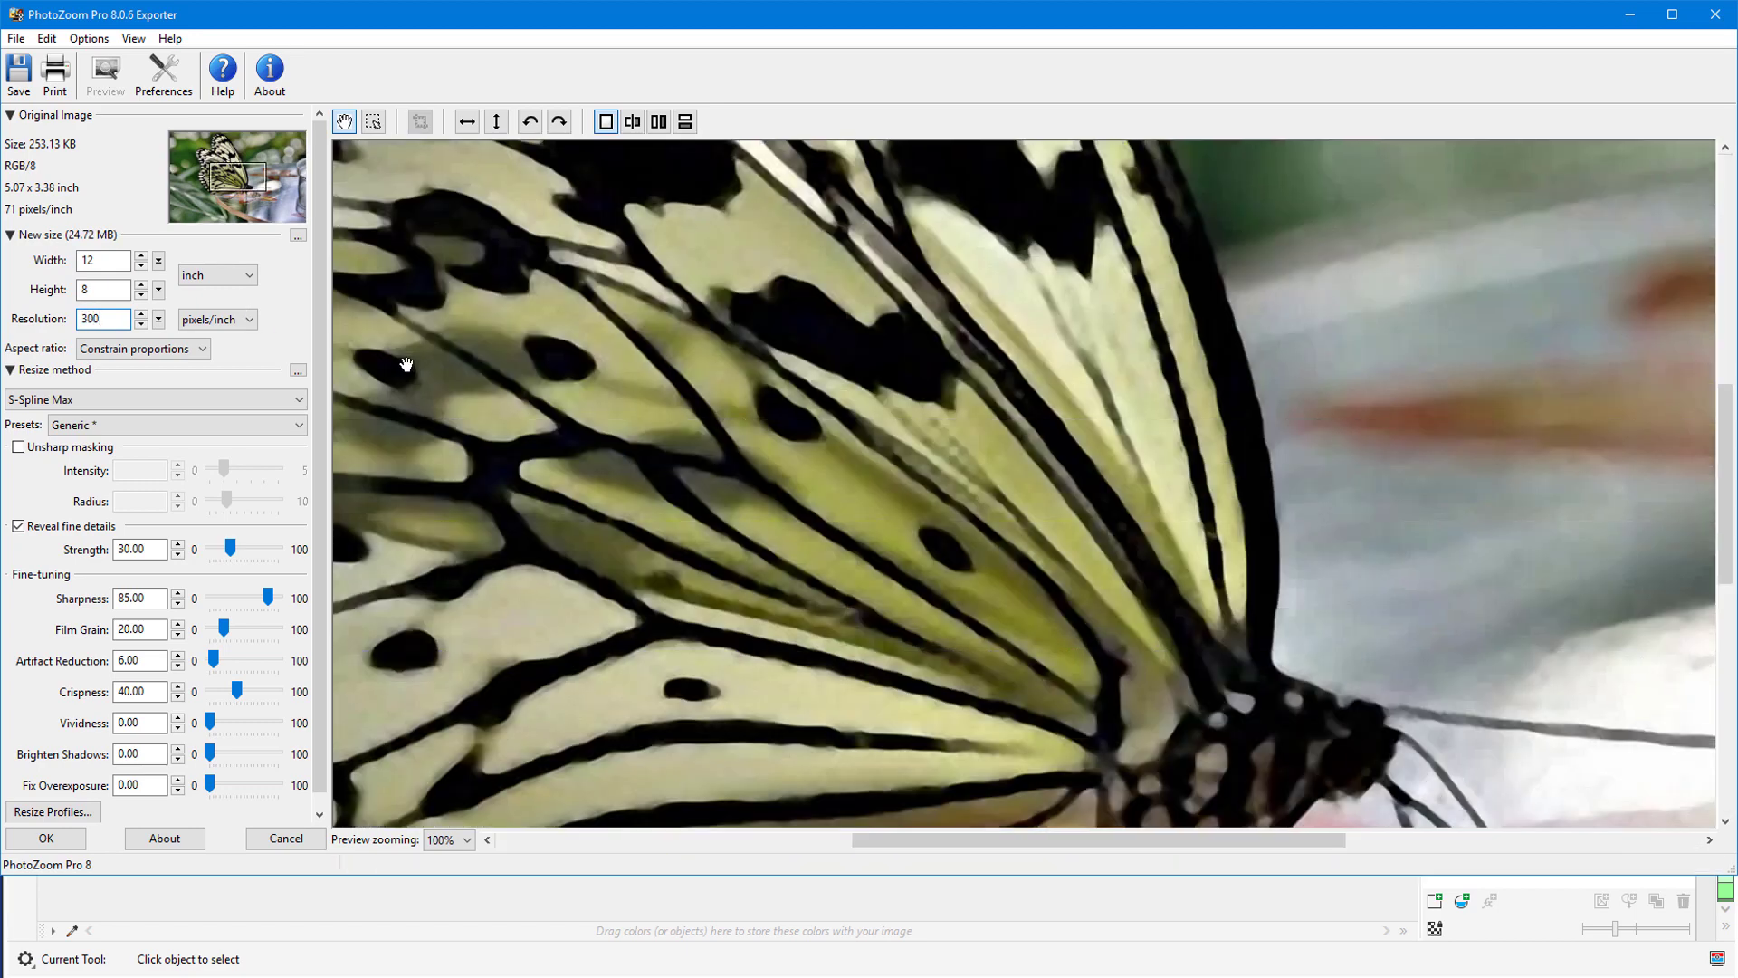
Zoom the preview out to 50% and dismiss the magnification notice
click(472, 840)
click(437, 872)
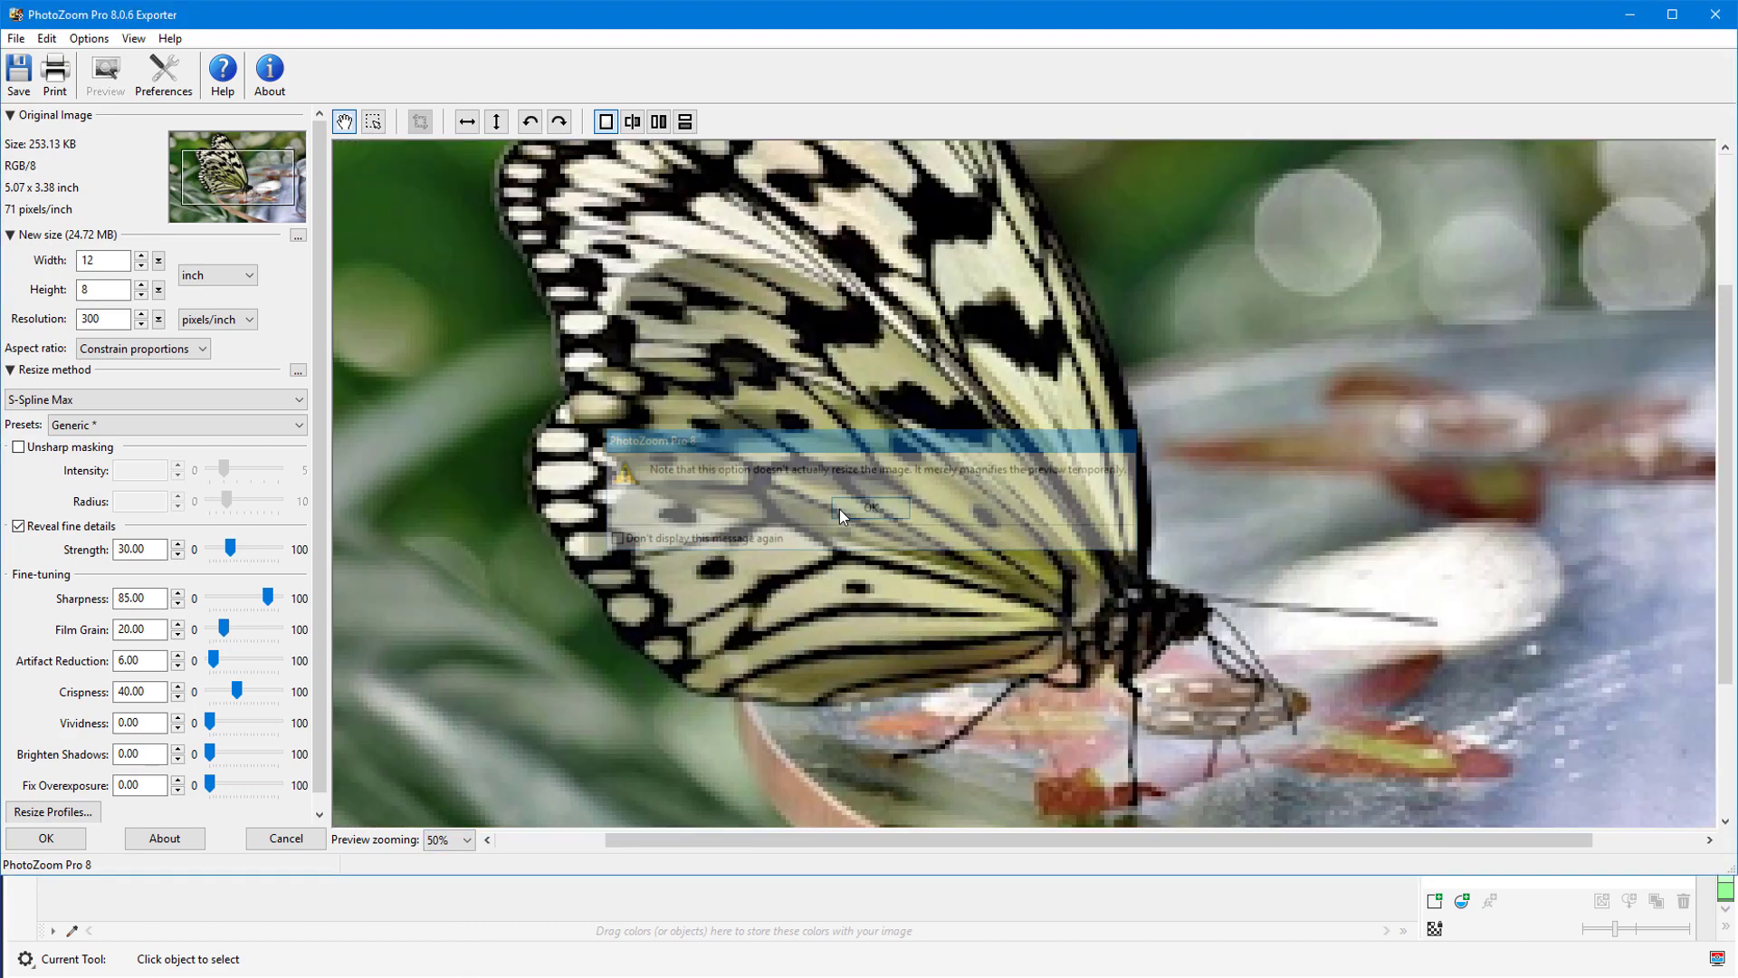
click(839, 508)
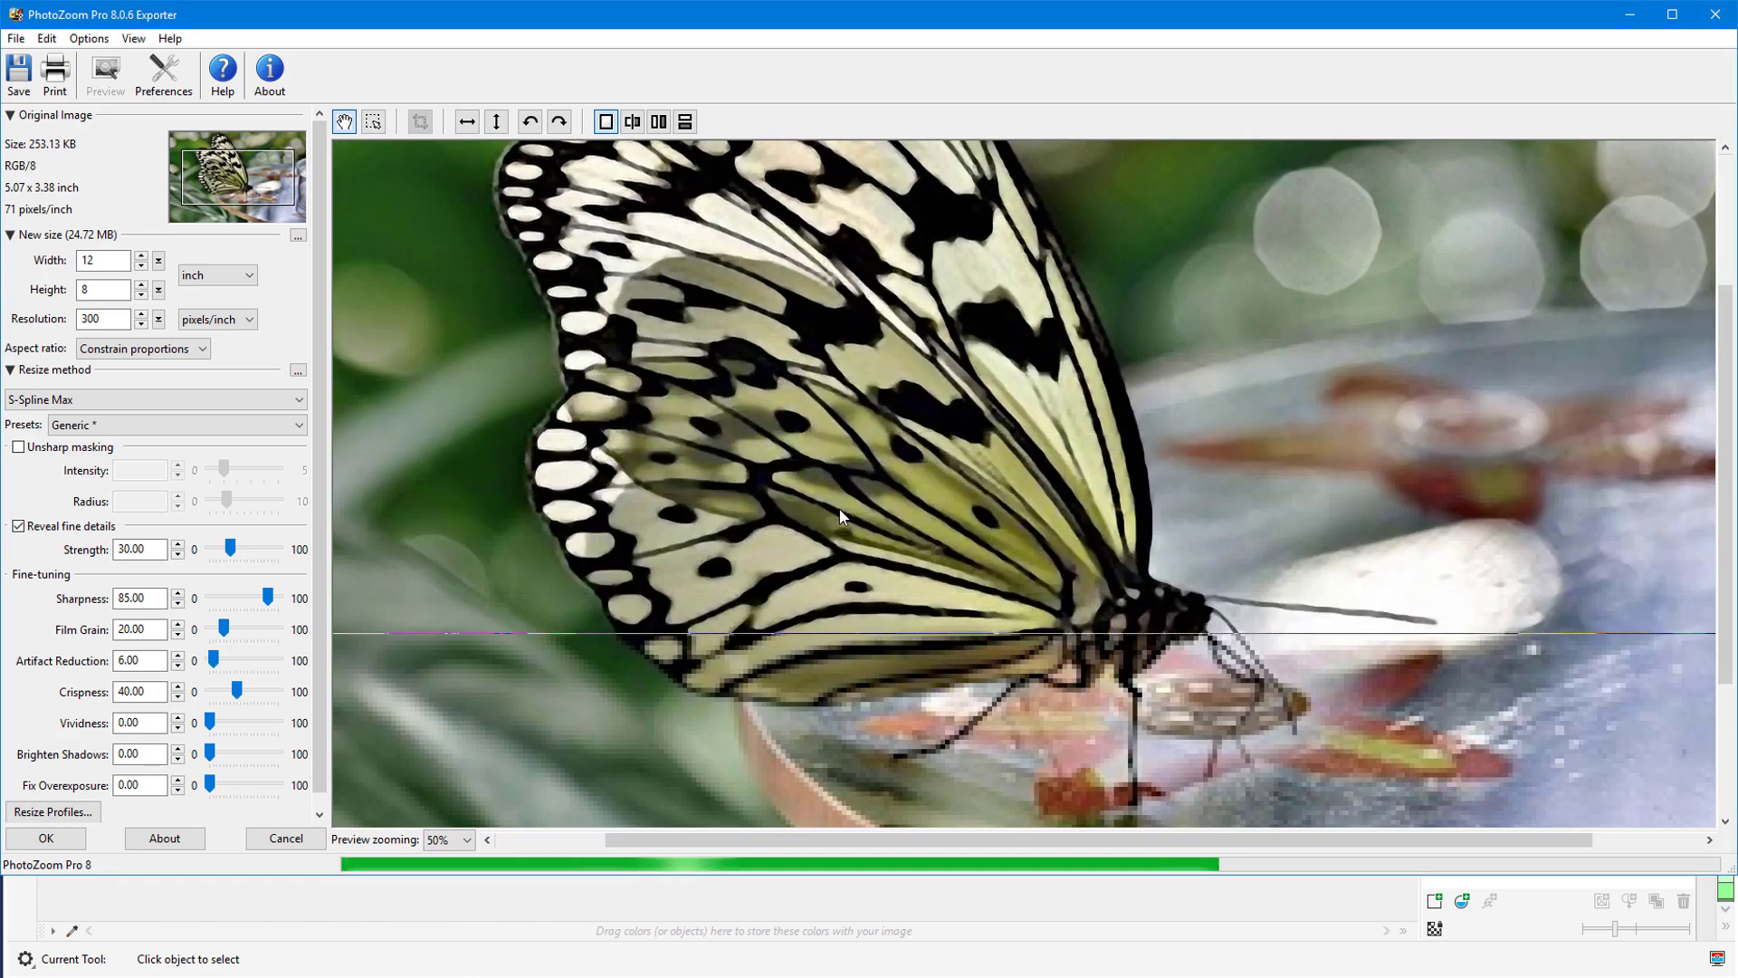
In split view on the wing, try Nearest Neighbour, then return to S-Spline Max
click(659, 121)
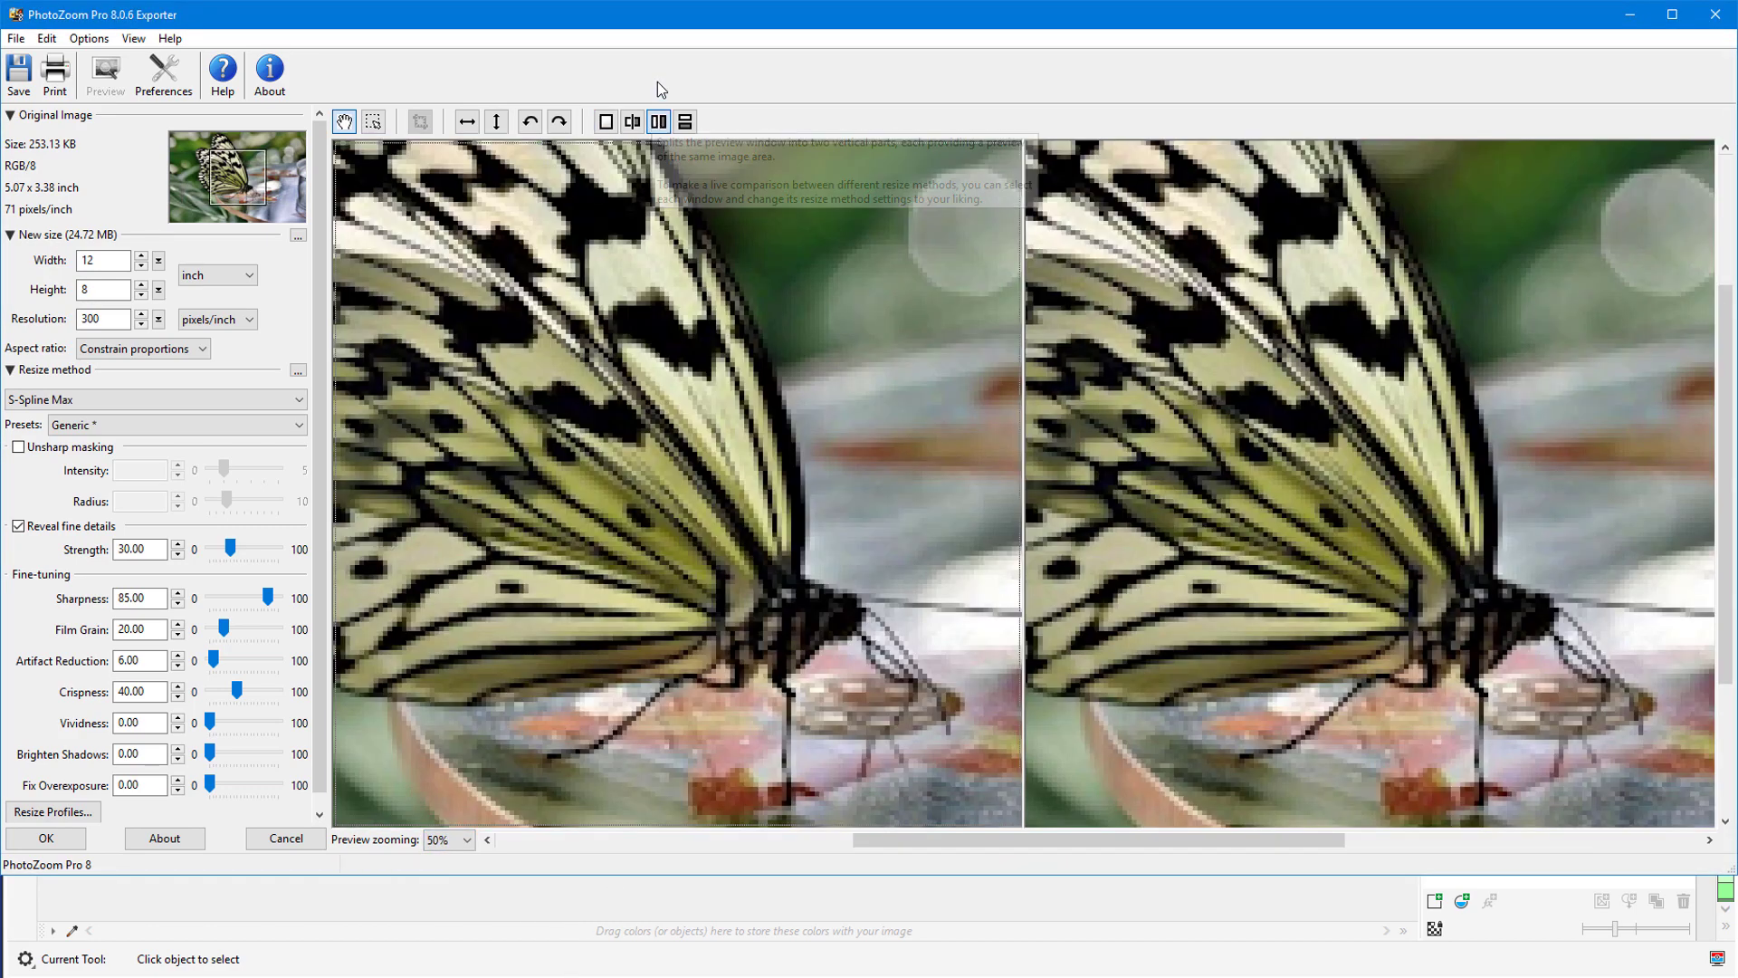
drag(554, 242, 749, 405)
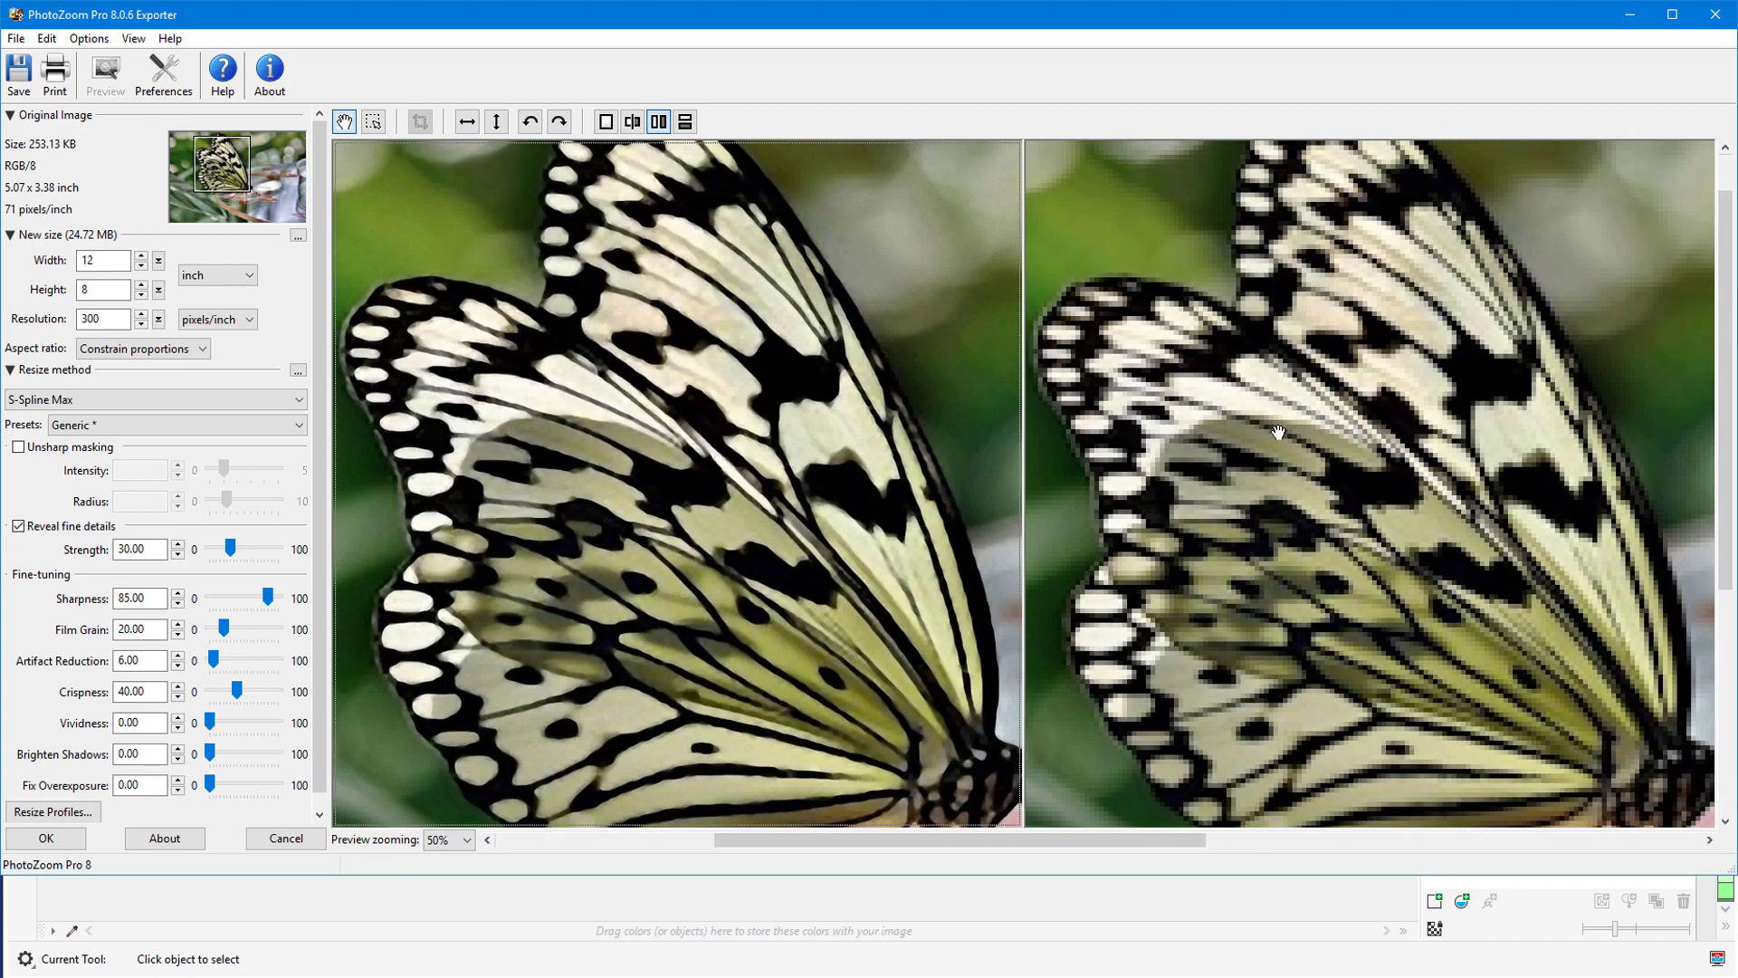
key(n)
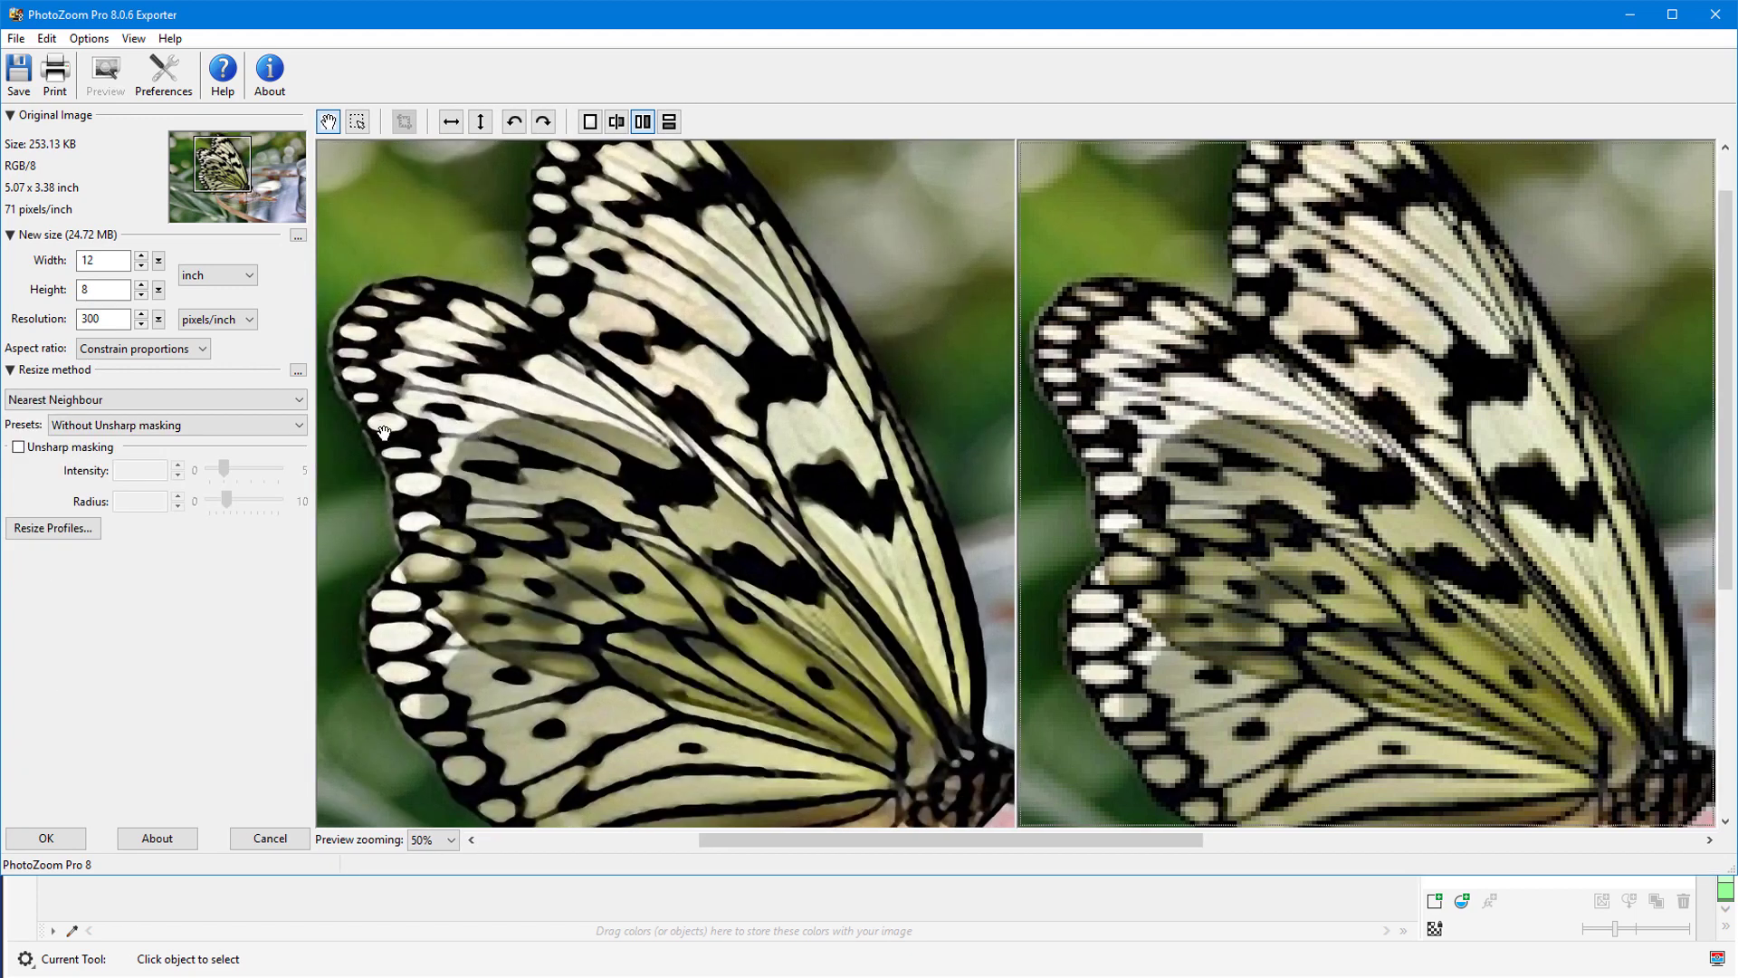
click(298, 402)
click(289, 420)
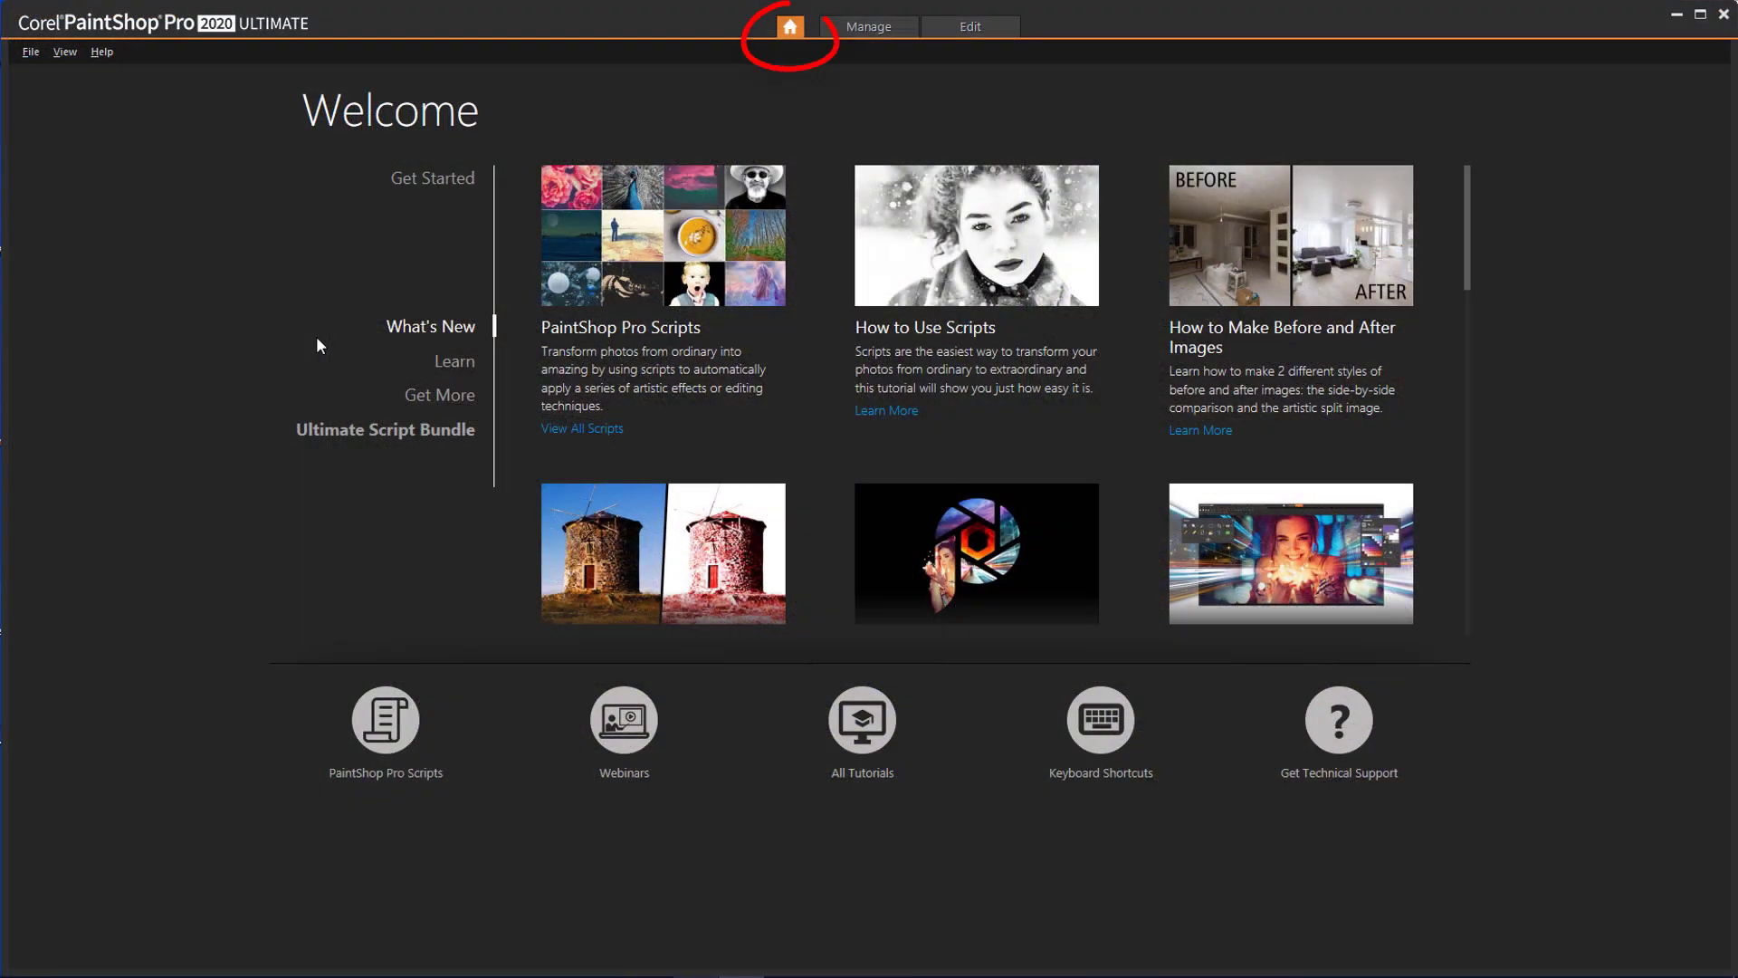
Show the Get More page filtered to Plugins, listing PhotoZoom Pro 8
click(454, 404)
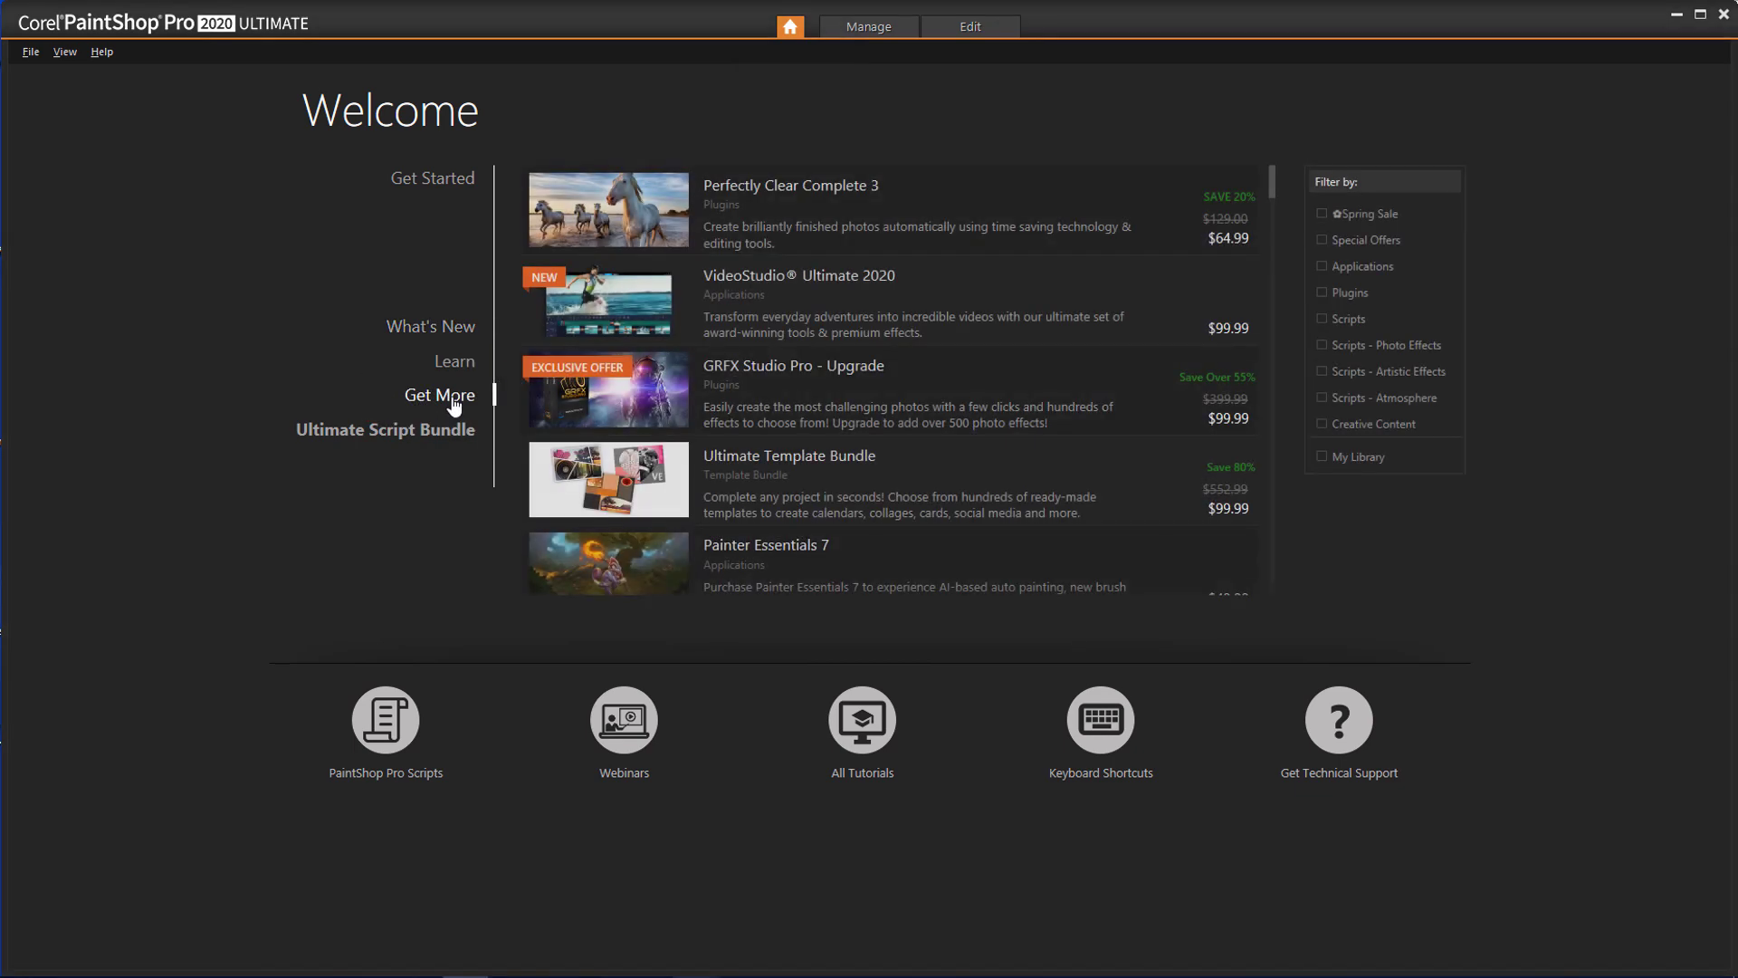
click(1320, 293)
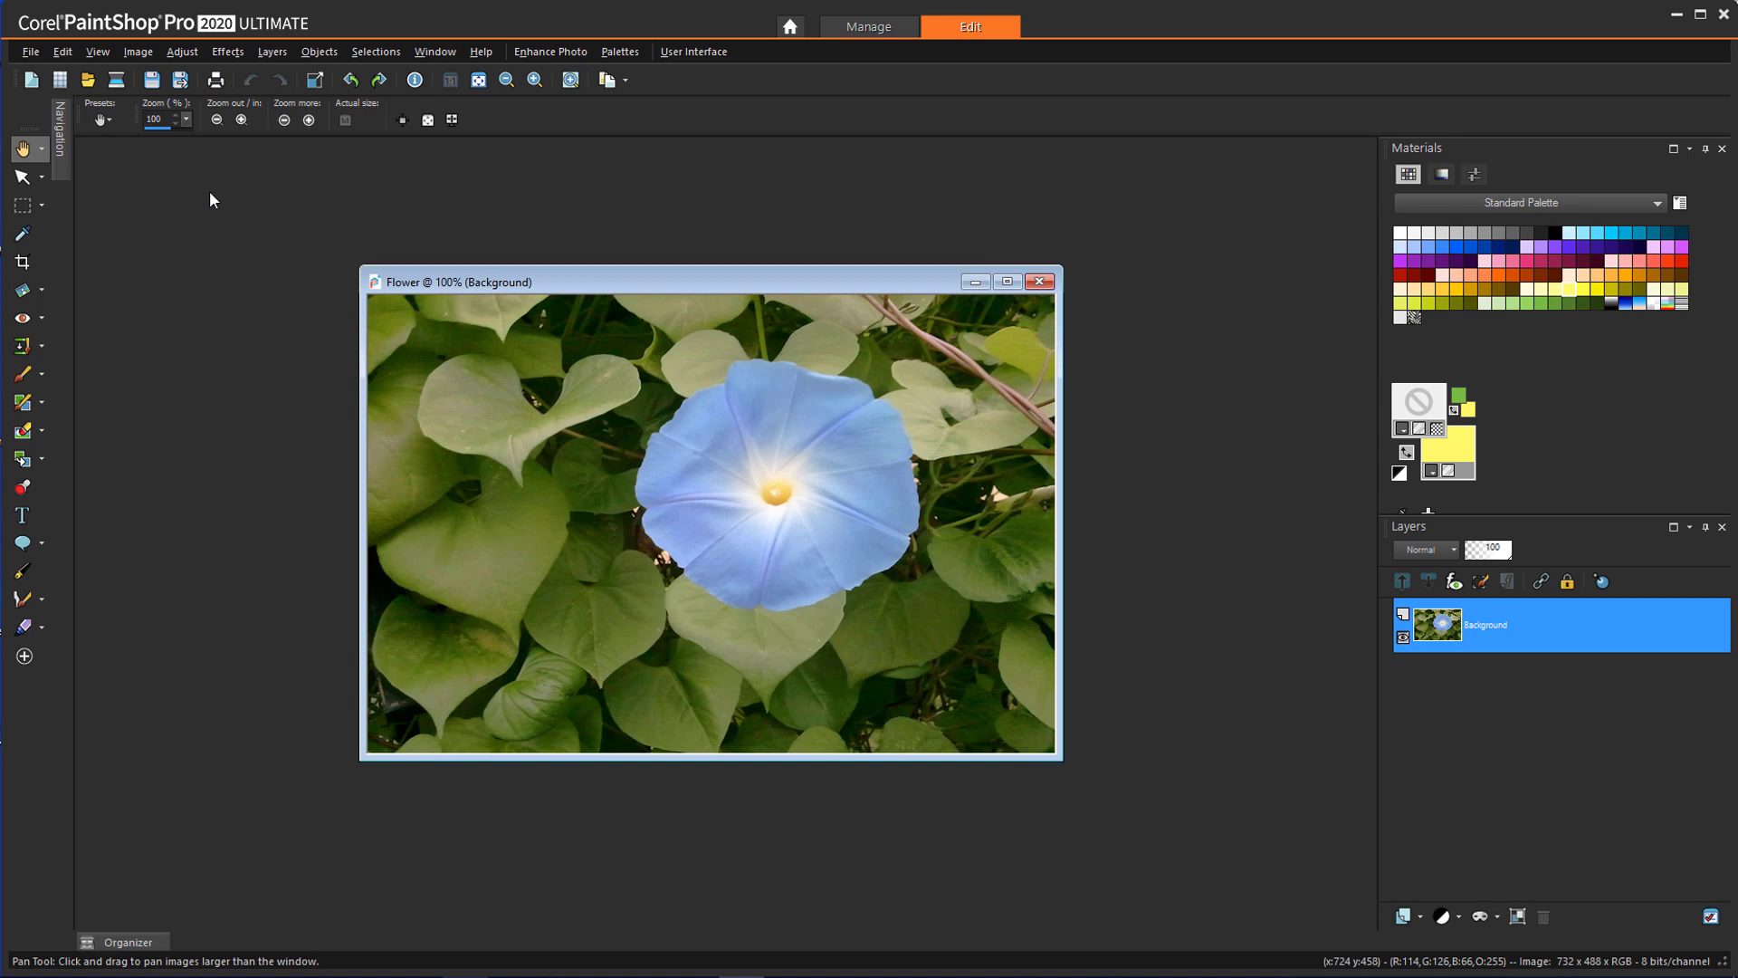
Export the Flower image via File > Export > Plugins > PhotoZoom Pro 8
click(30, 52)
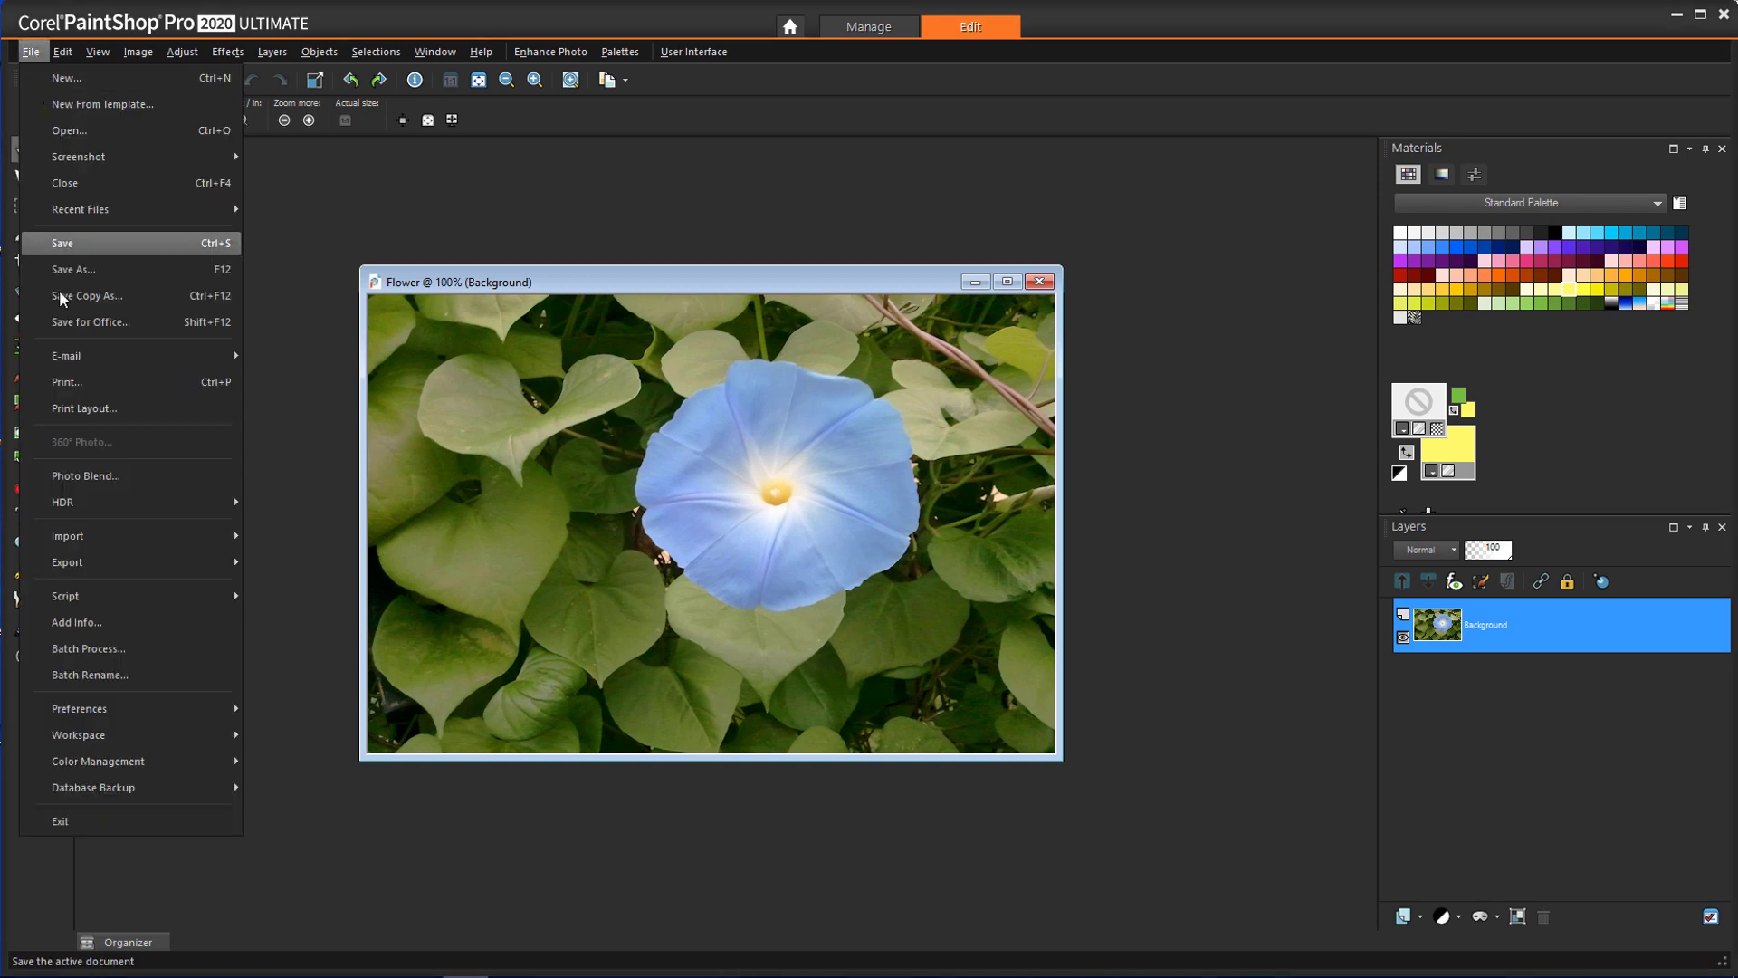
mouse_move(133, 571)
mouse_move(389, 881)
click(482, 883)
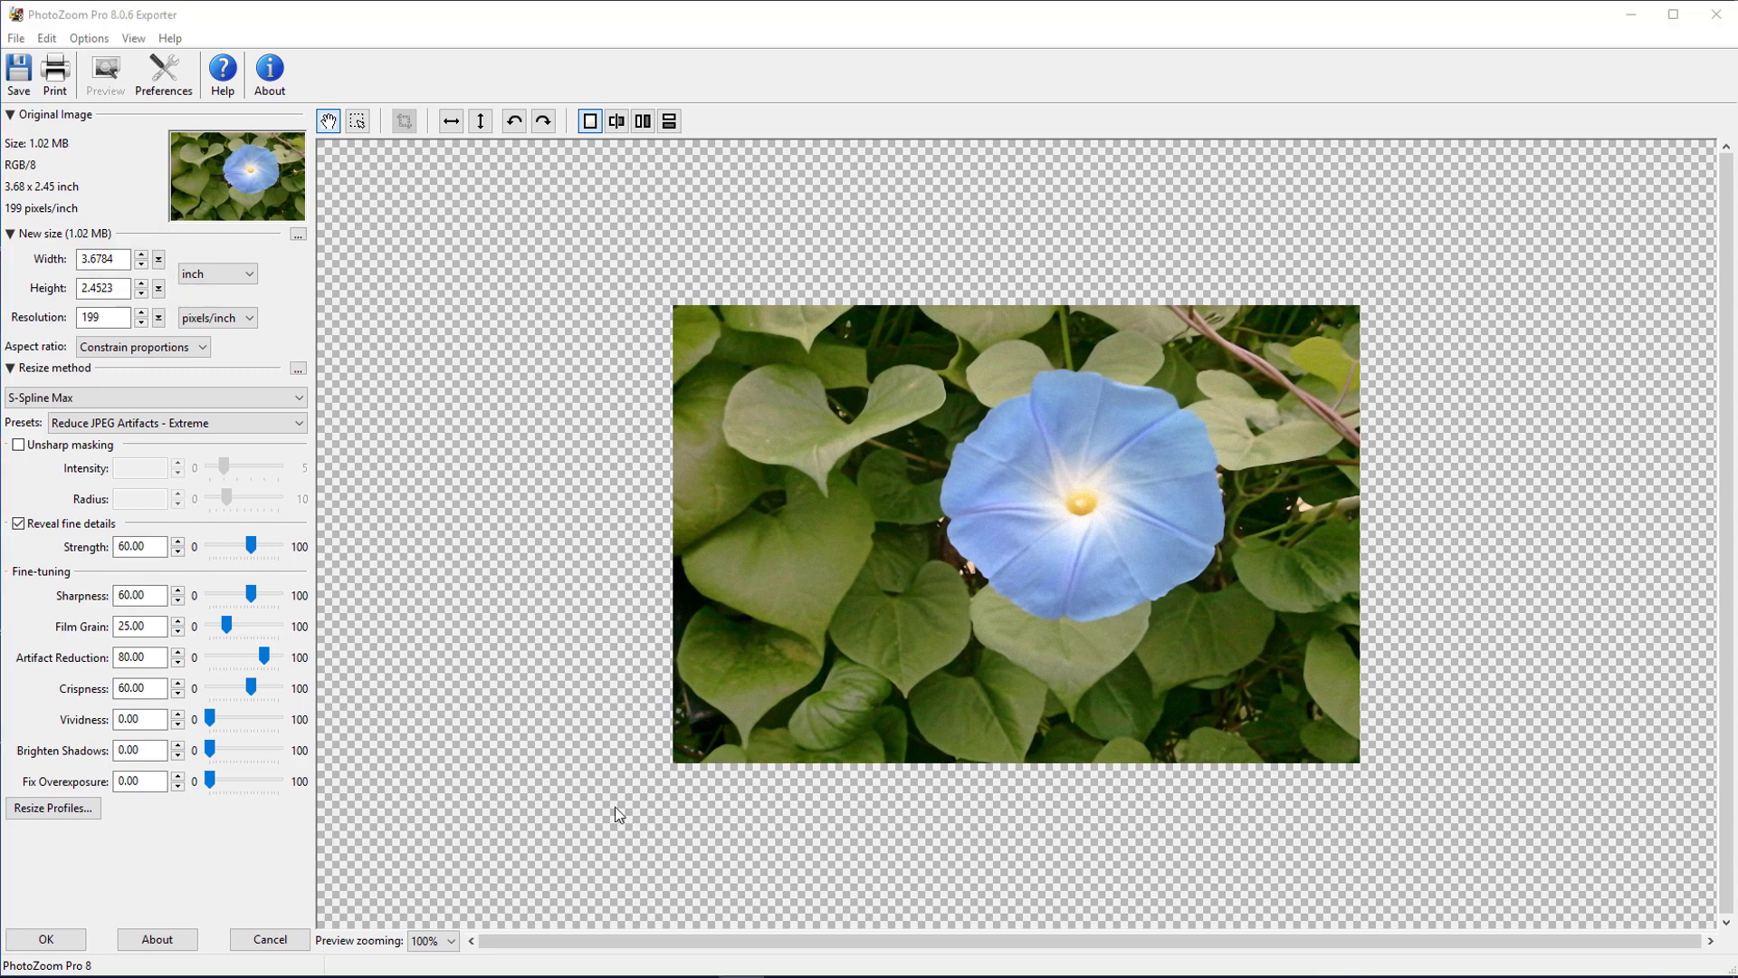
Zoom the flower preview to 300%, centre the blossom, and flip horizontally and back
click(444, 942)
click(424, 908)
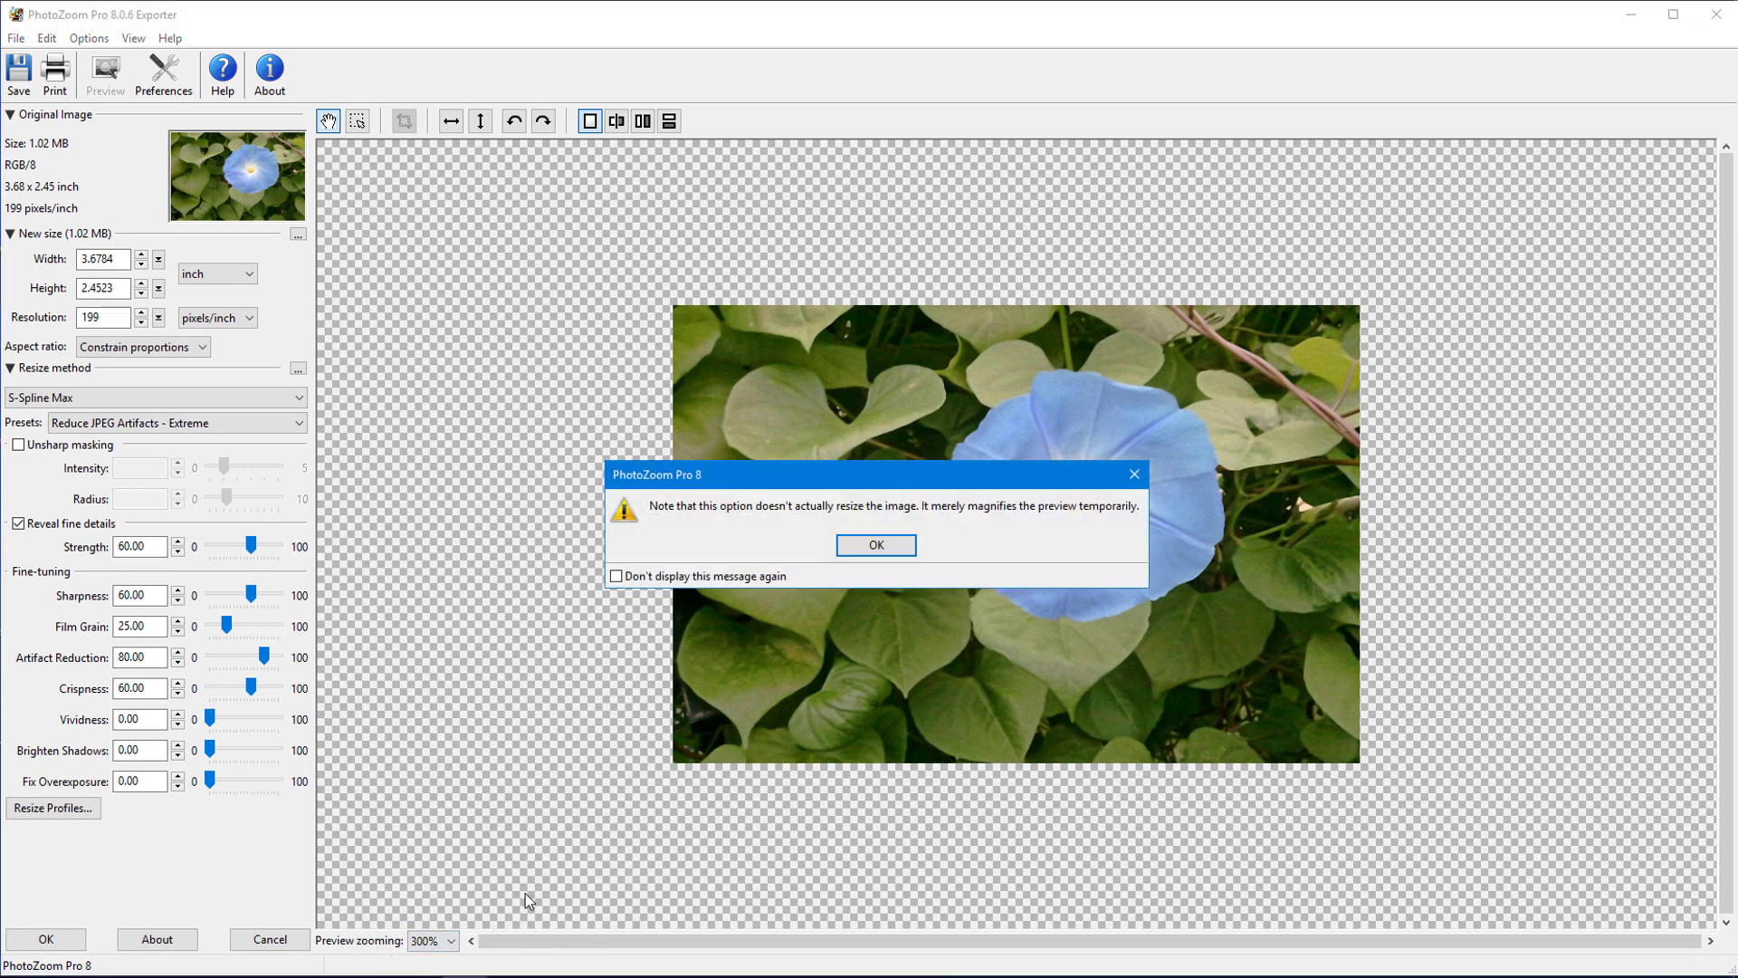
click(876, 545)
drag(265, 181, 277, 174)
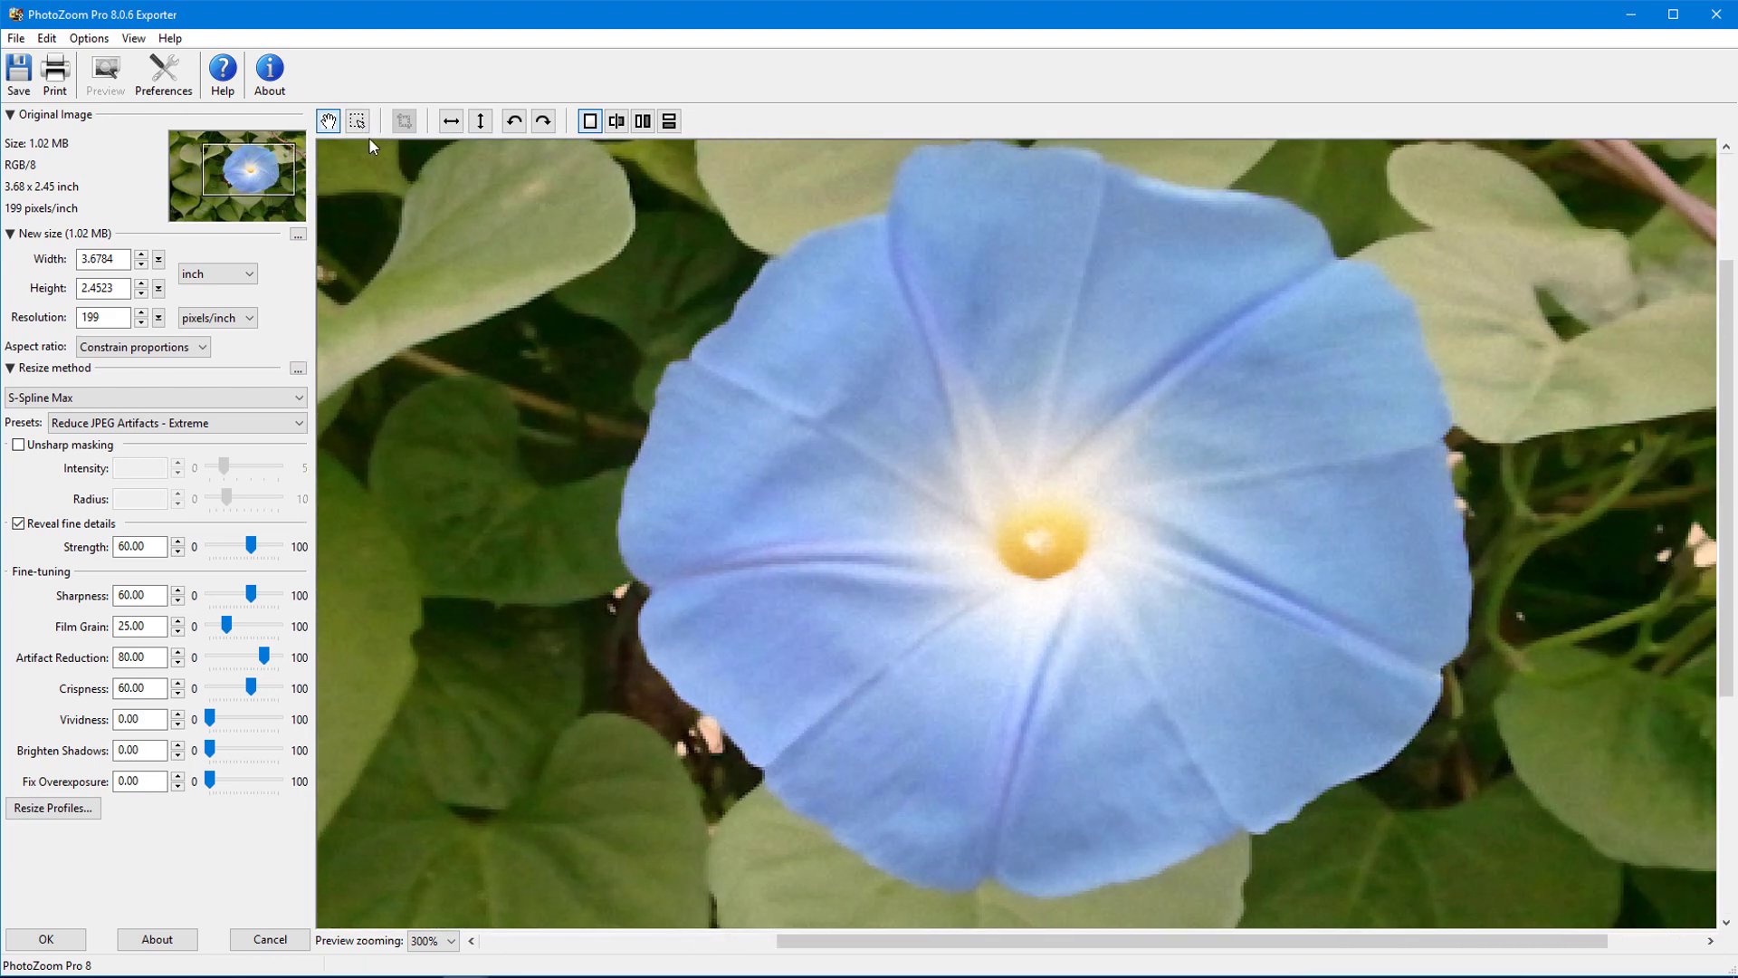
click(452, 122)
click(452, 121)
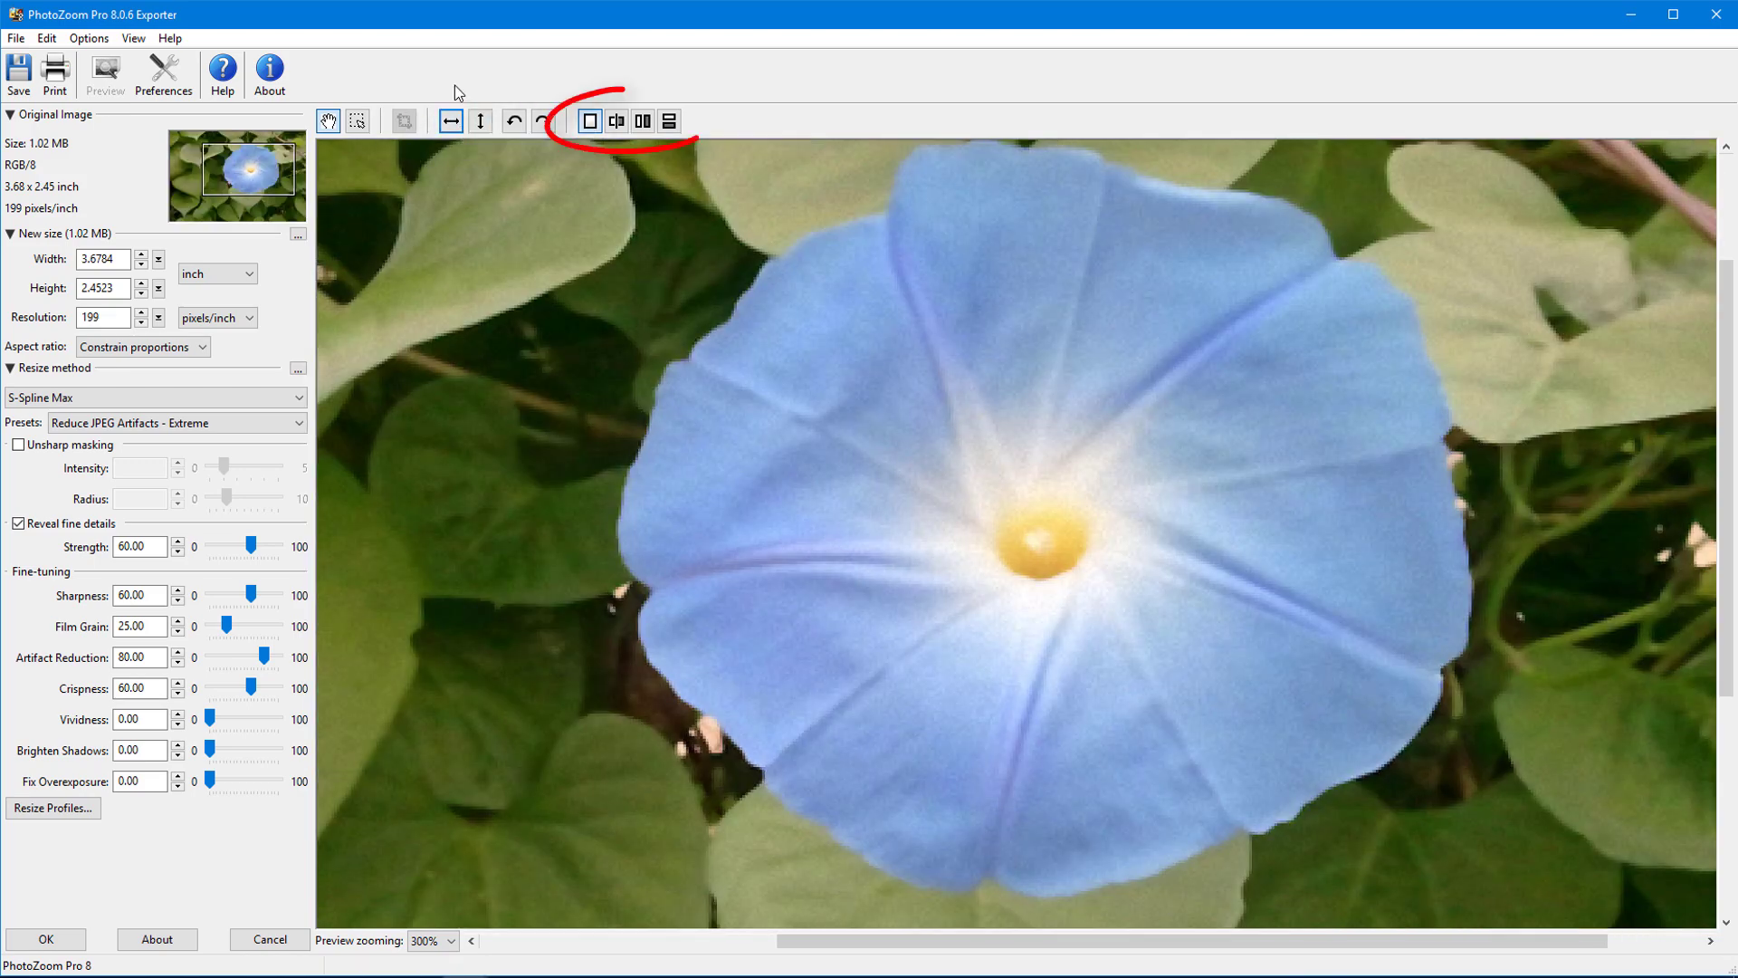
Crop the flower image to a rectangle around the blossom
click(357, 121)
mouse_move(615, 141)
mouse_down()
mouse_move(742, 183)
mouse_move(1493, 903)
mouse_up()
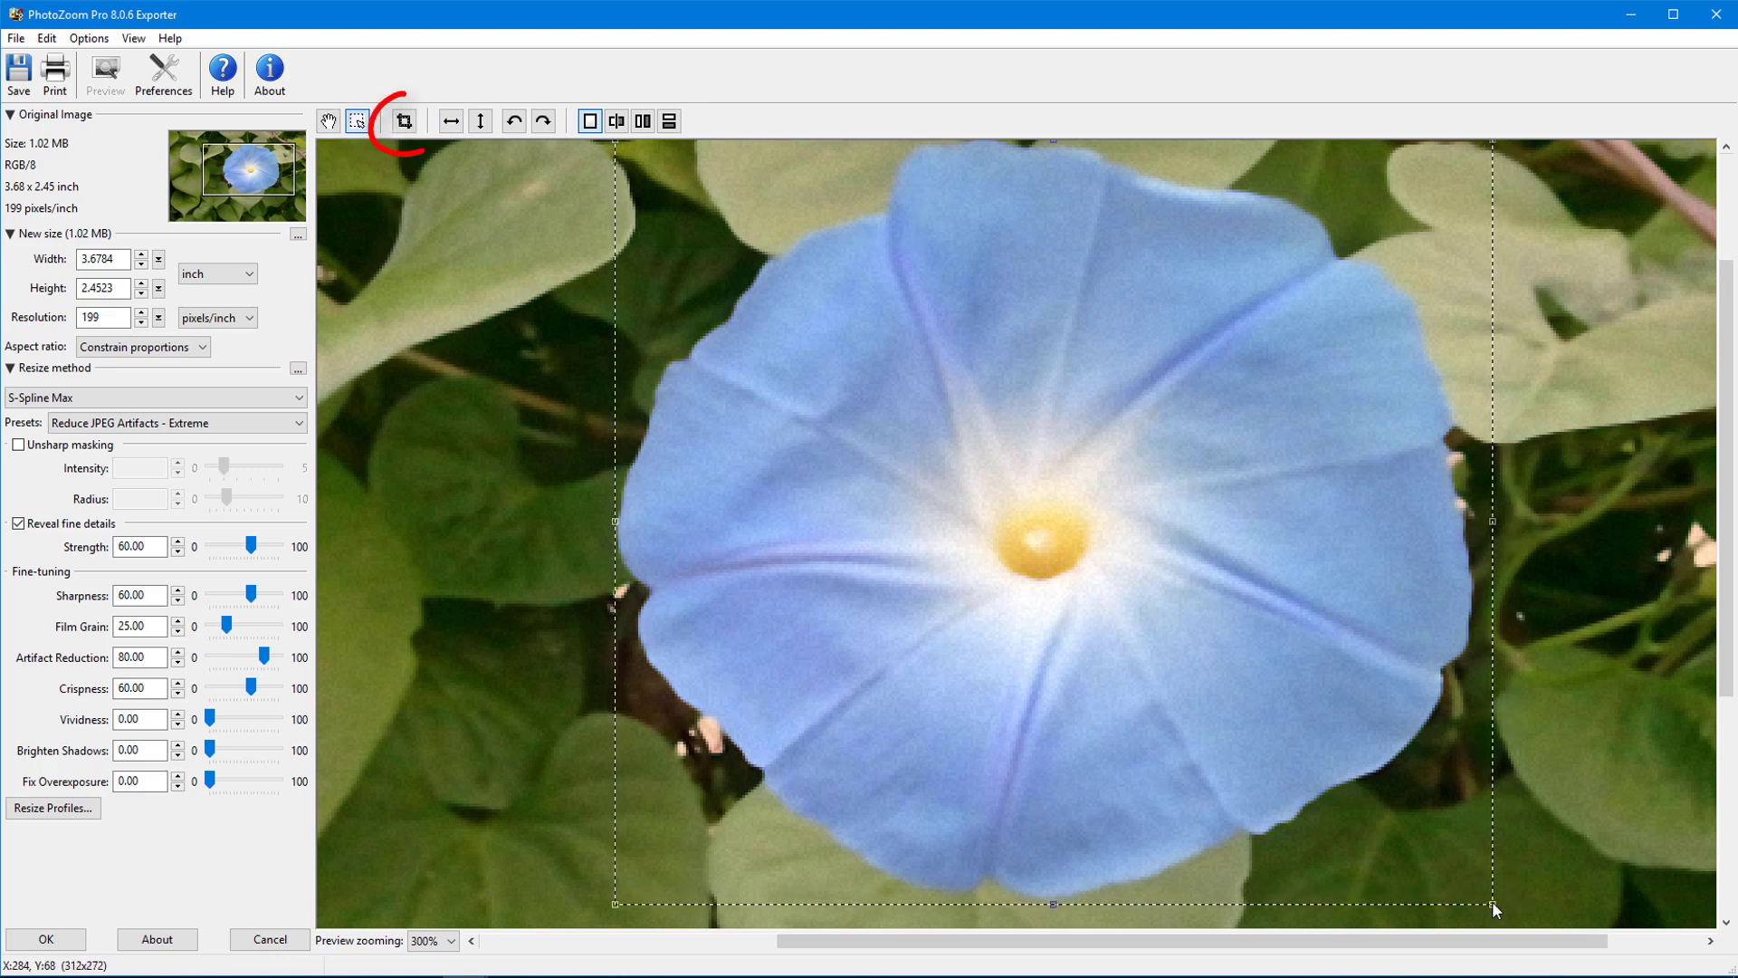
click(405, 120)
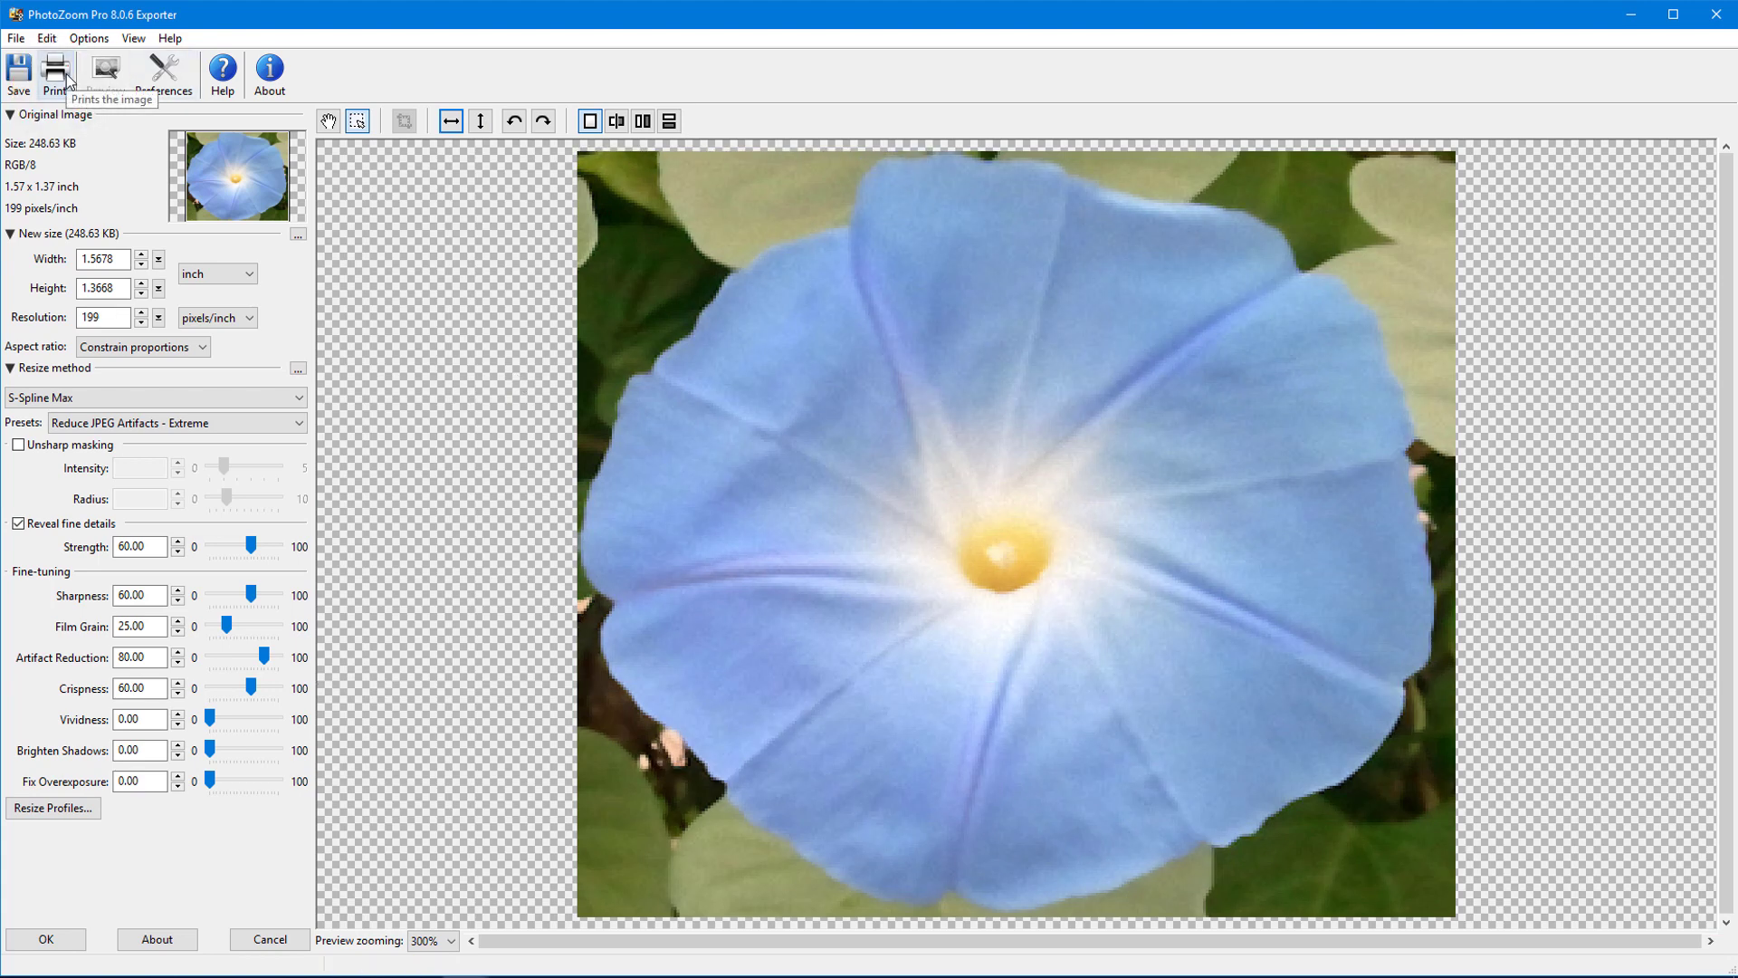
Save the resized flower as a TIFF file named Flower (resized)
click(19, 71)
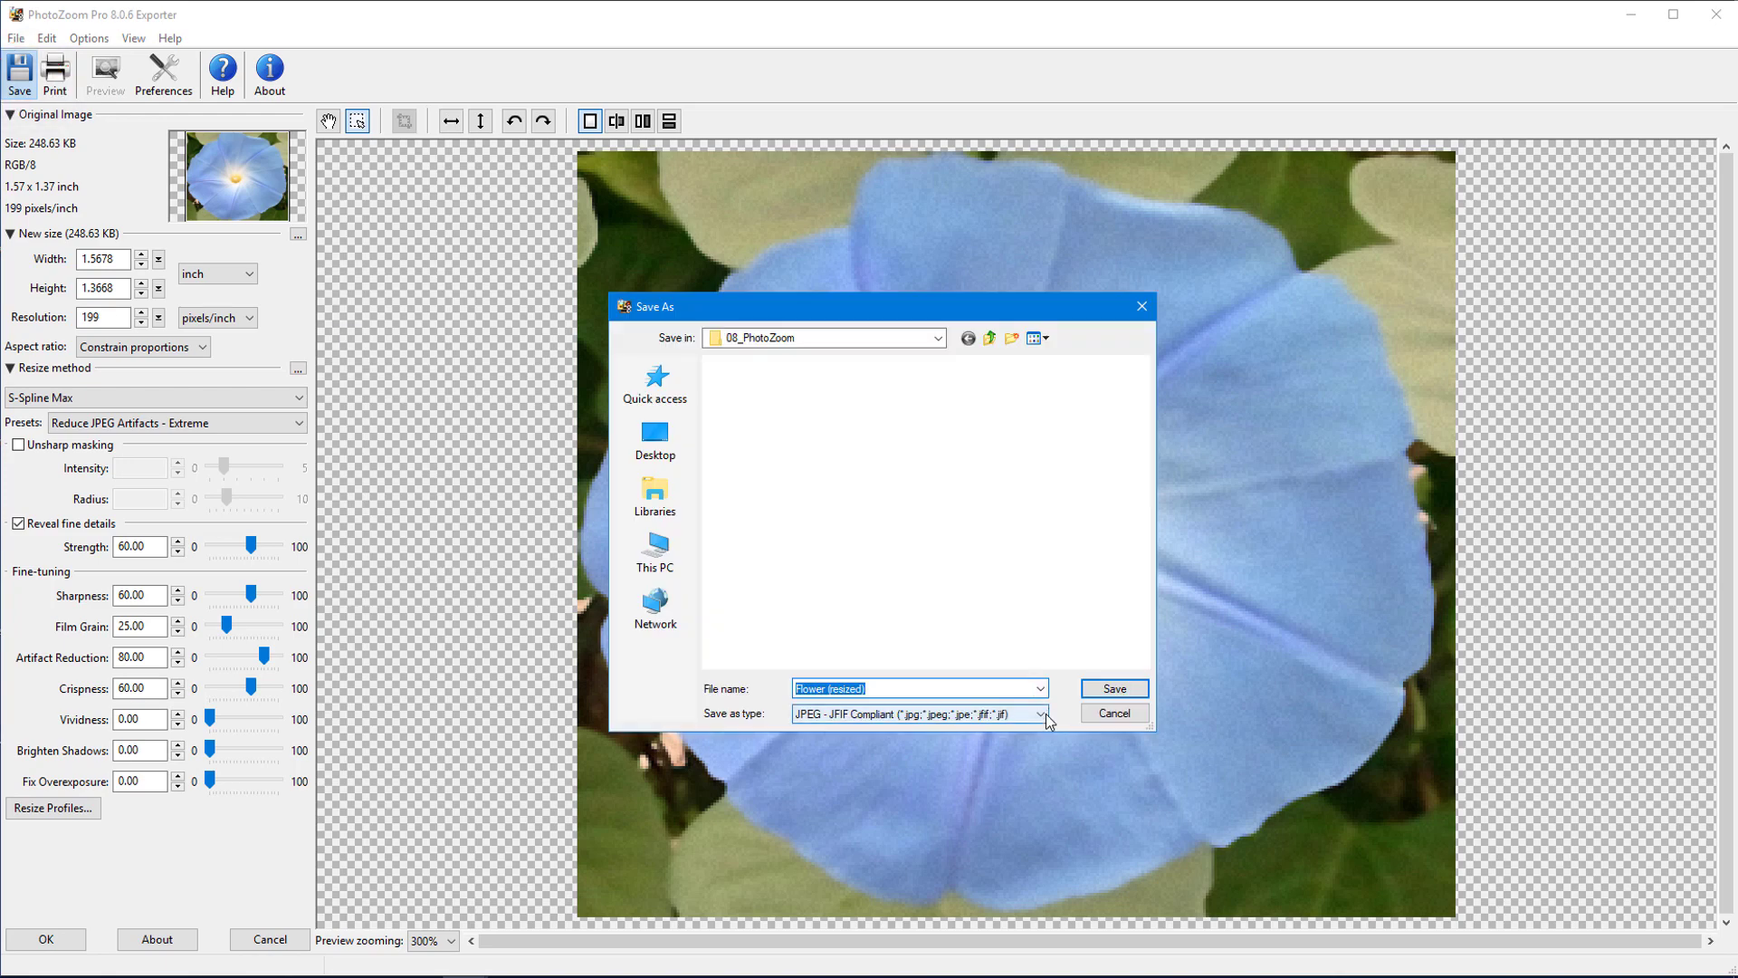
click(1043, 715)
click(1008, 731)
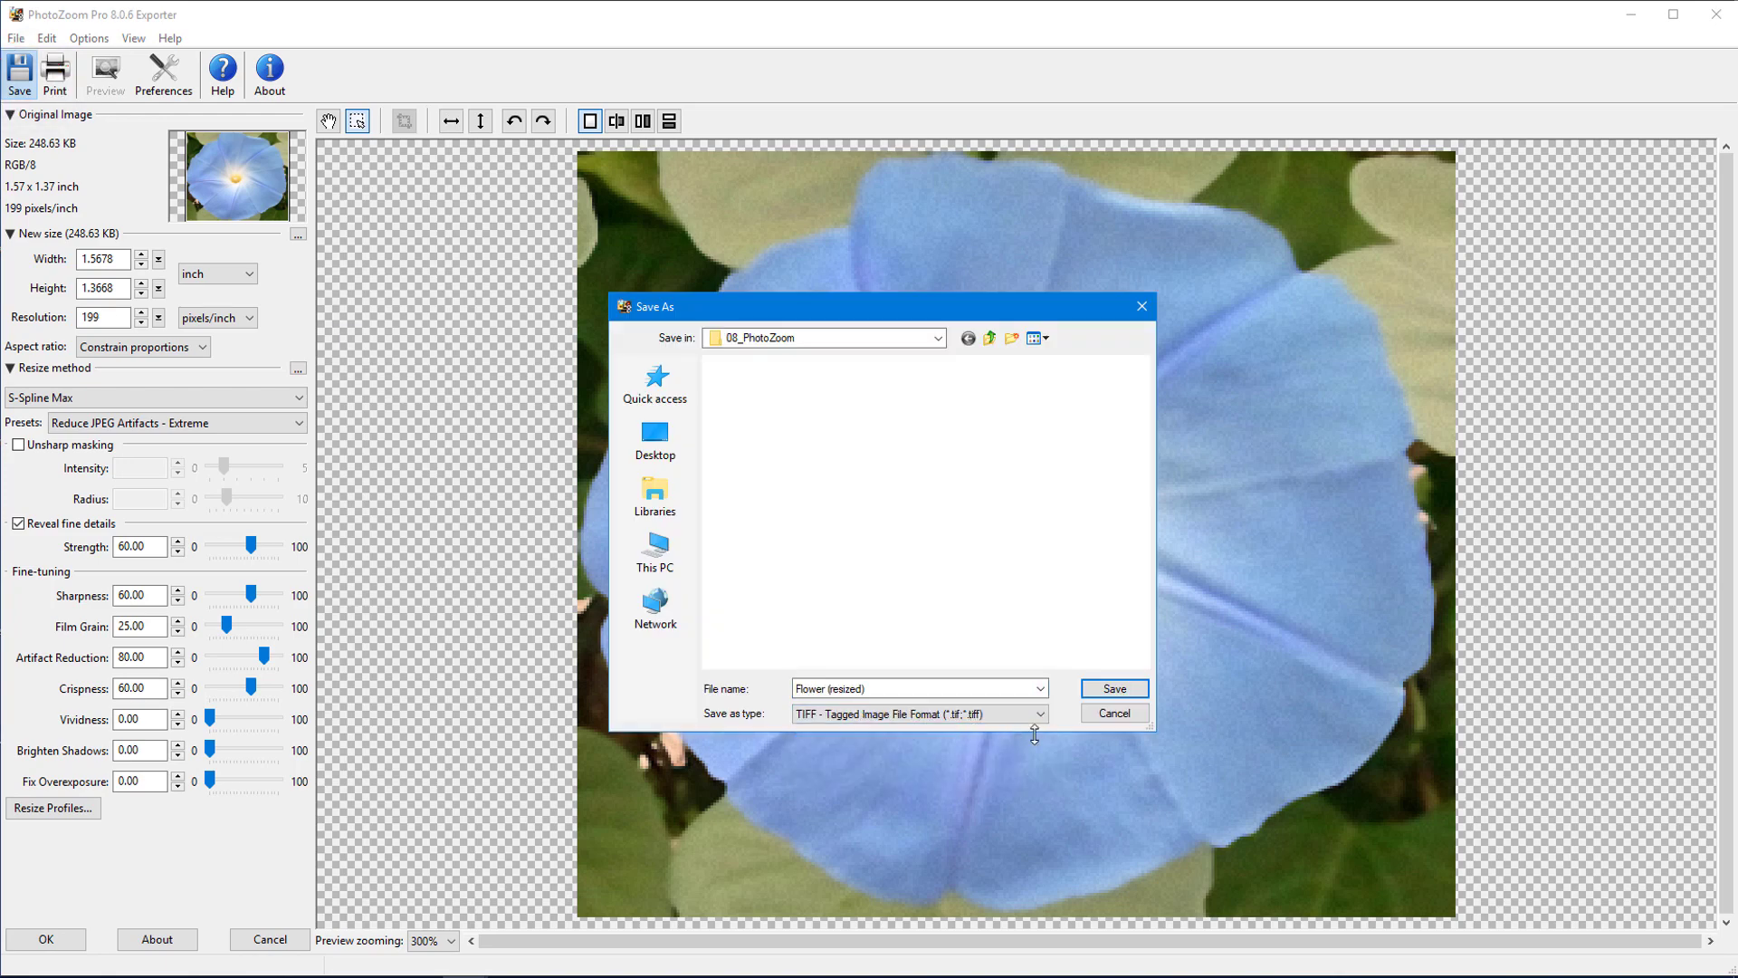
click(1115, 689)
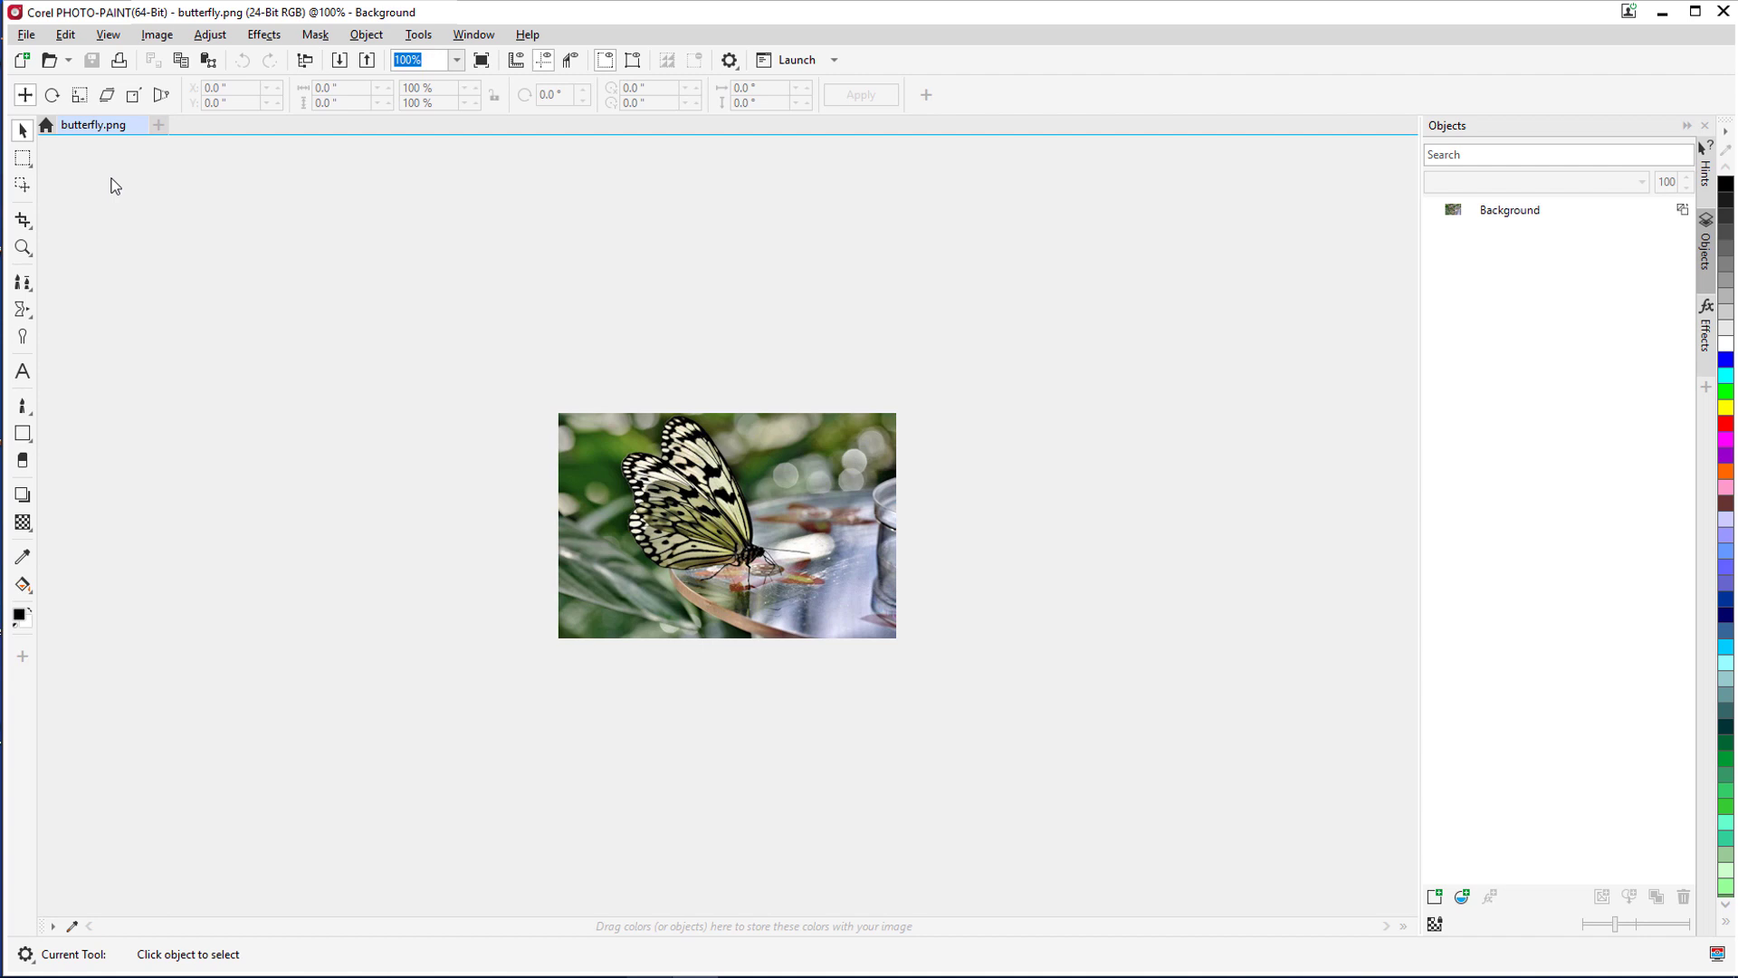
Send butterfly.png to PhotoZoom Pro 8 via File > Export For
click(27, 35)
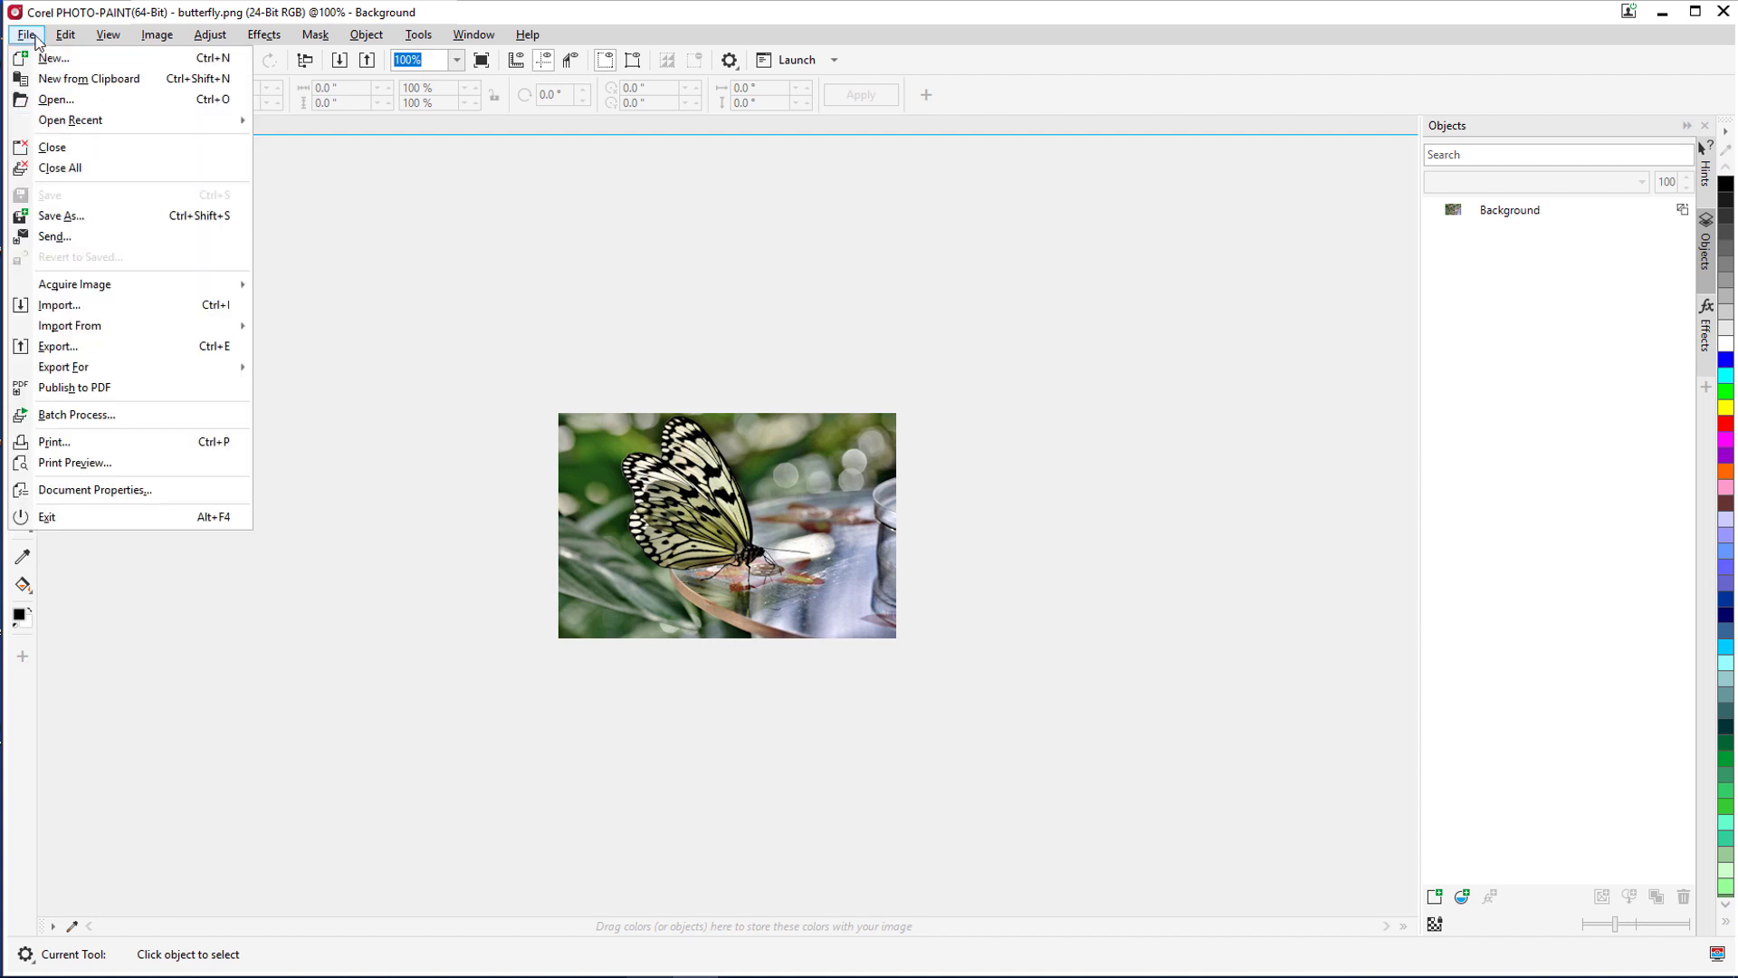
mouse_move(214, 367)
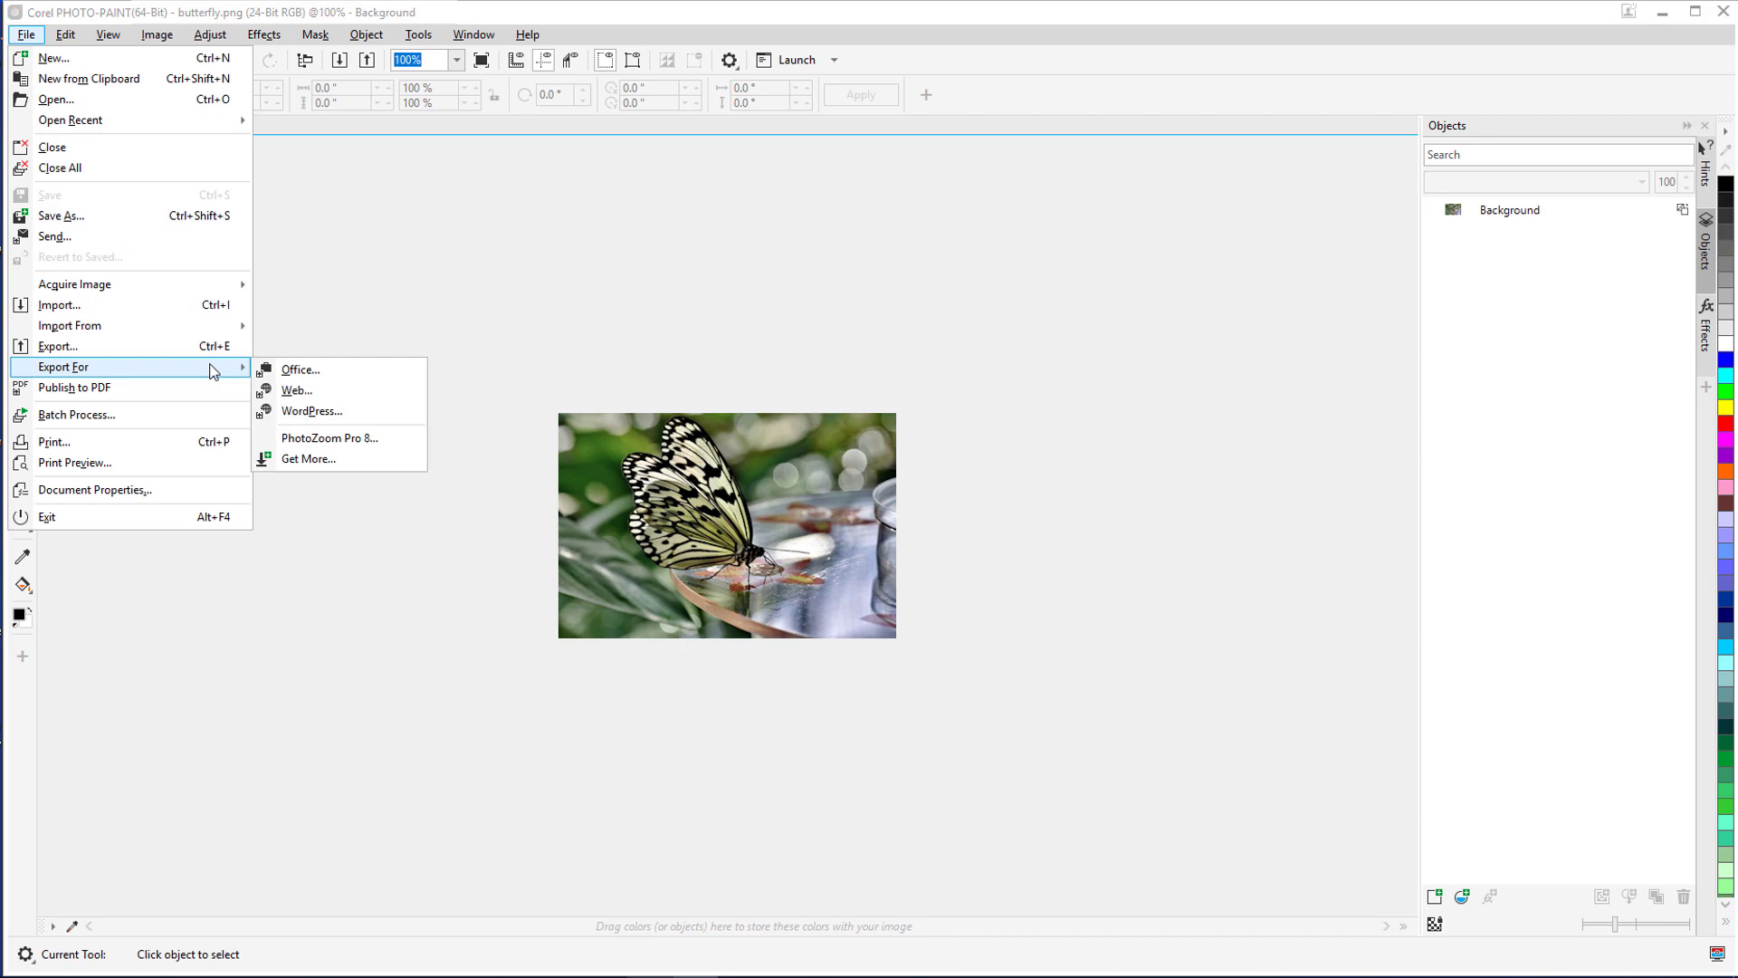
click(410, 438)
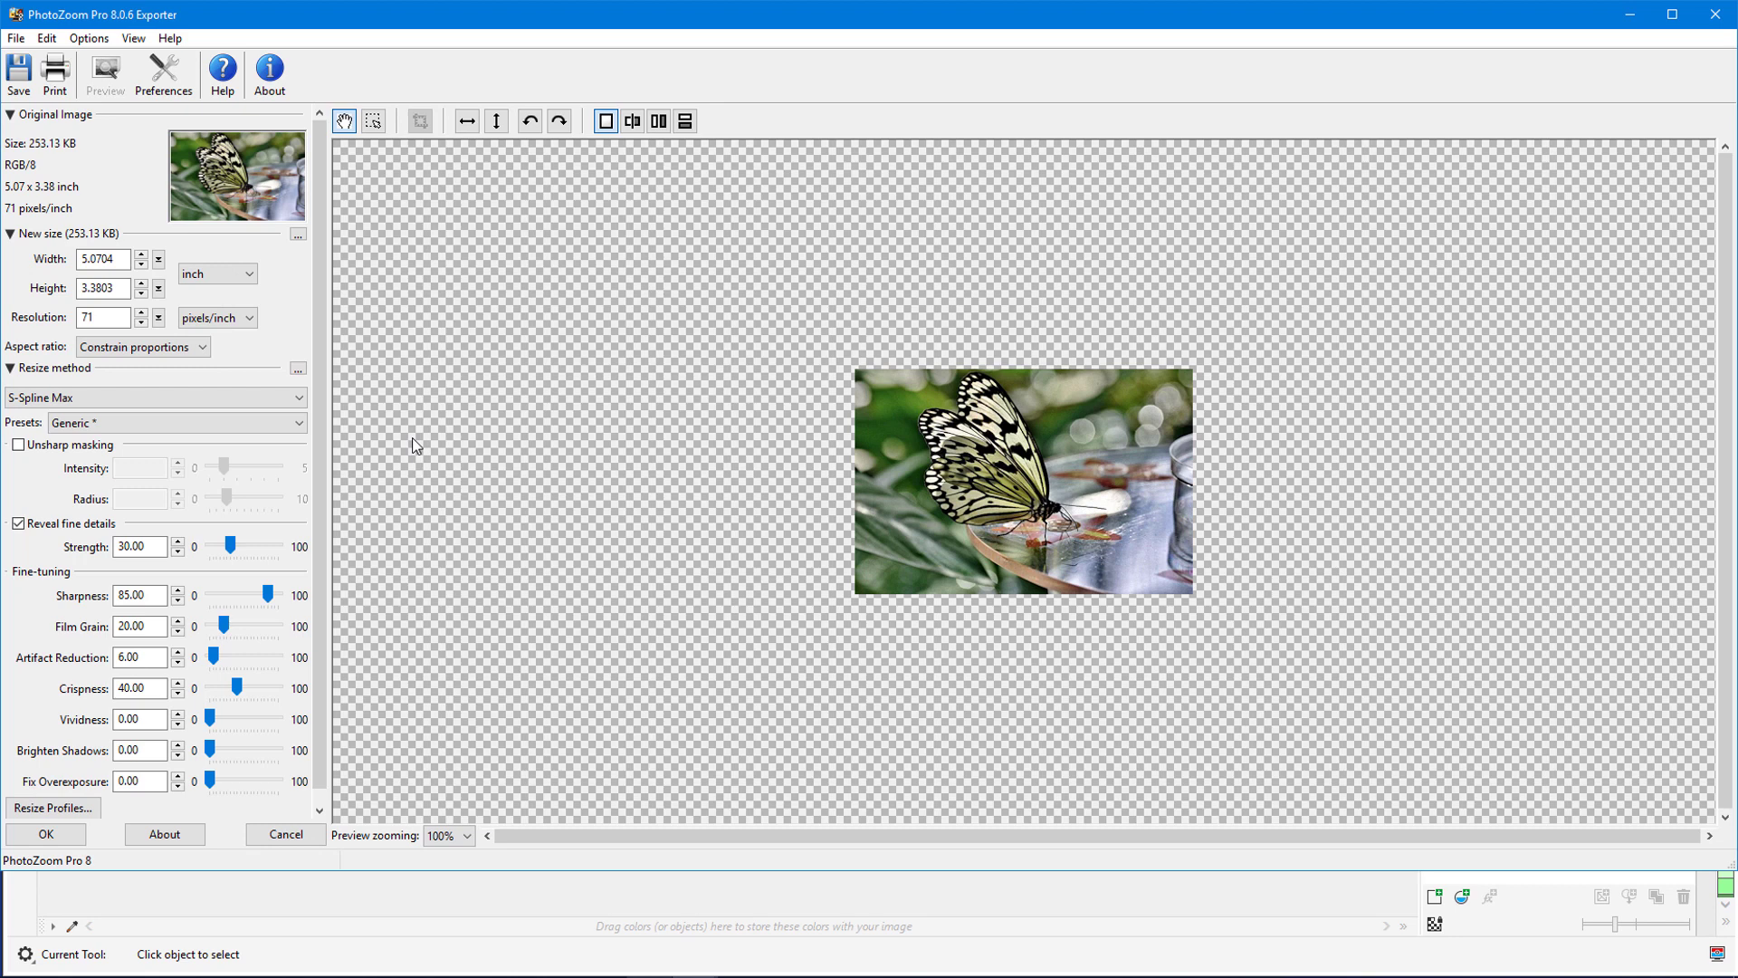
Enter a width of 12 inches and a resolution of 300 pixels/inch
key(shift+Tab)
key(shift+Tab)
key(shift+Tab)
key(shift+Tab)
text(12)
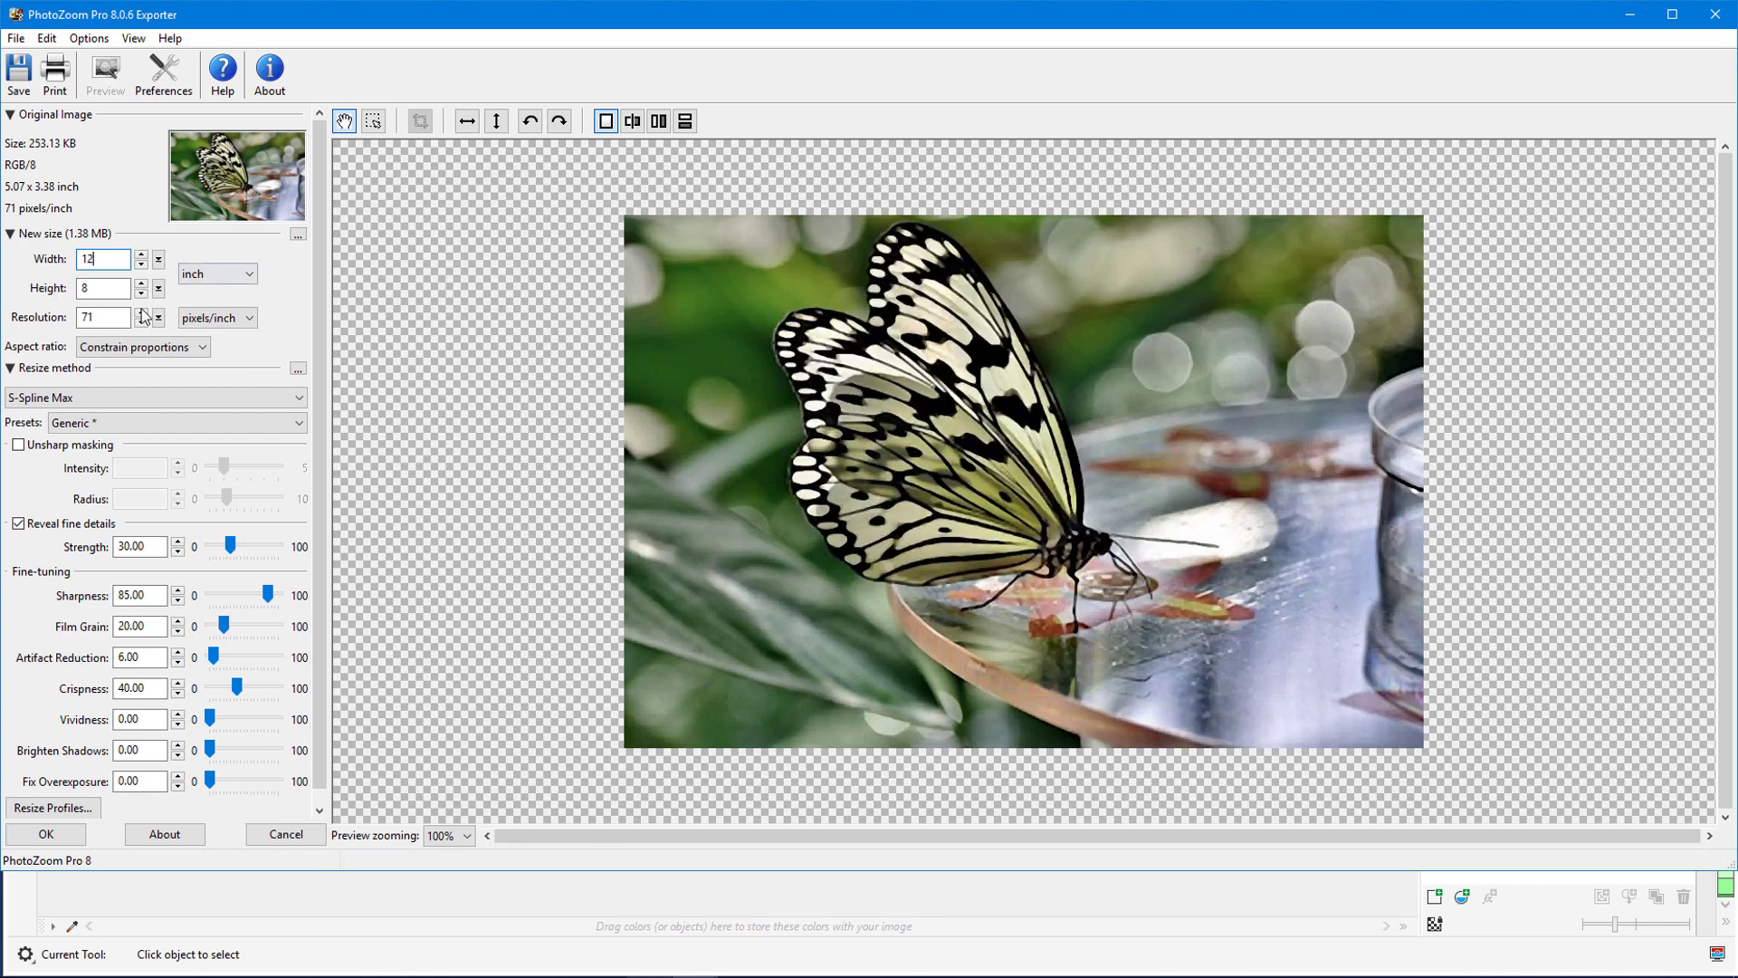
double_click(104, 317)
text(300)
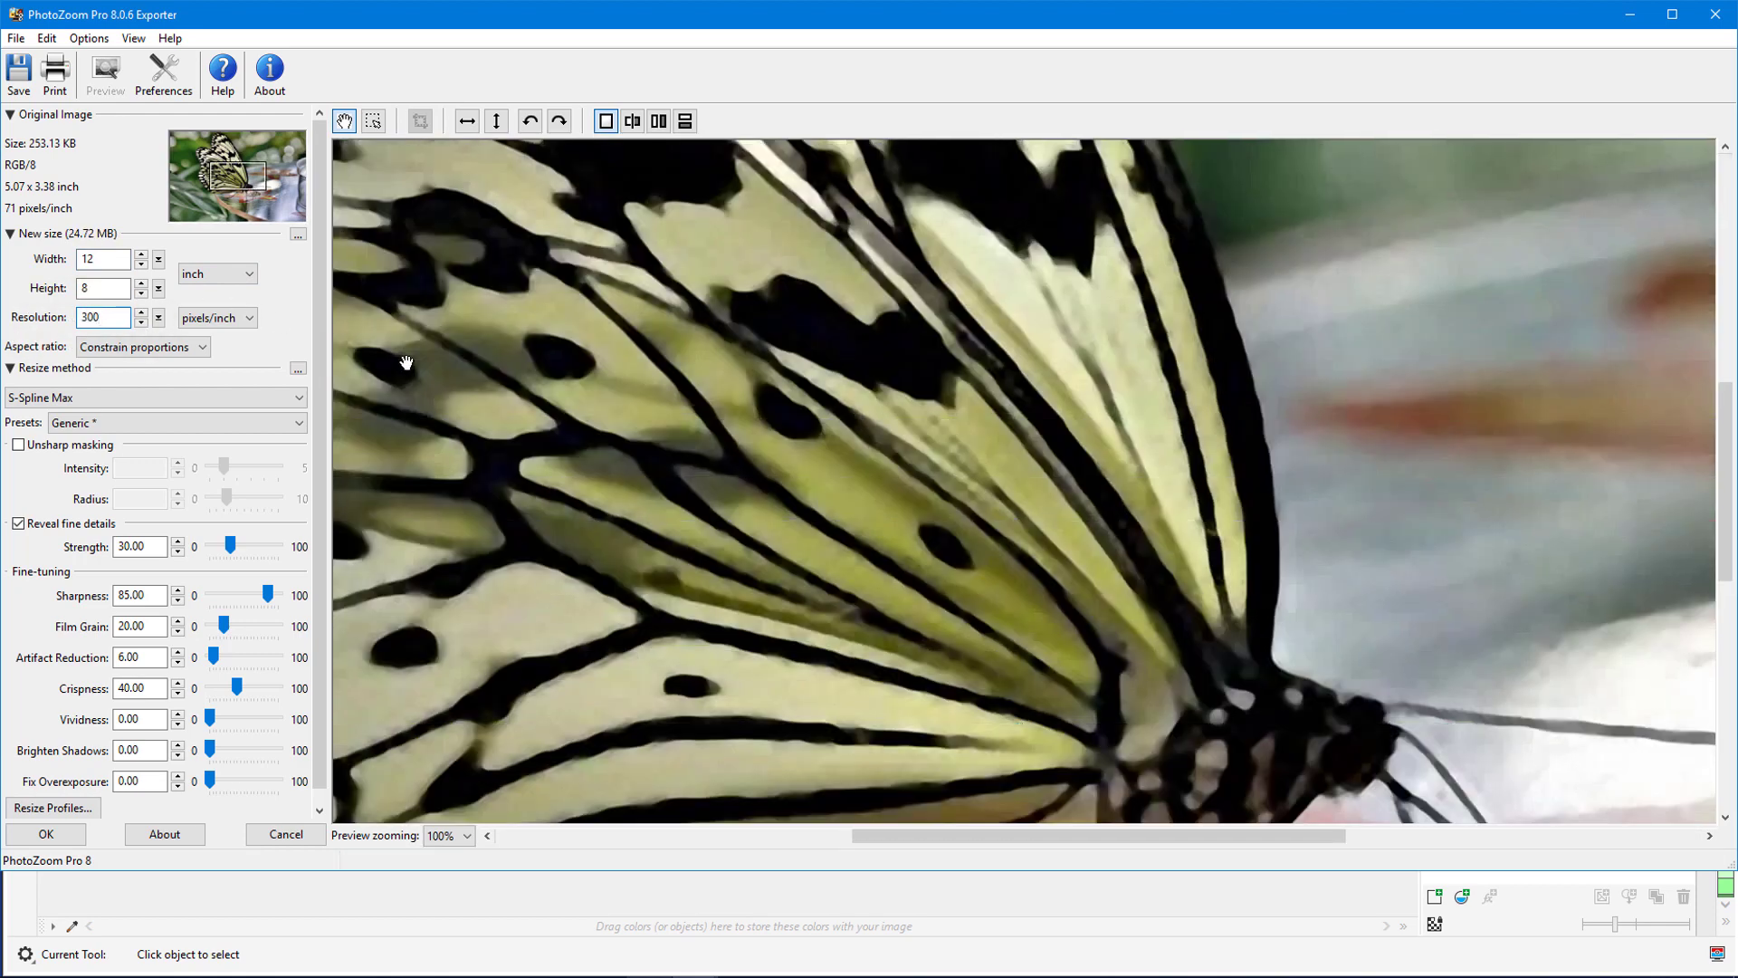
Show the butterfly side by side at 50% preview, panned to the wing
click(467, 834)
click(448, 891)
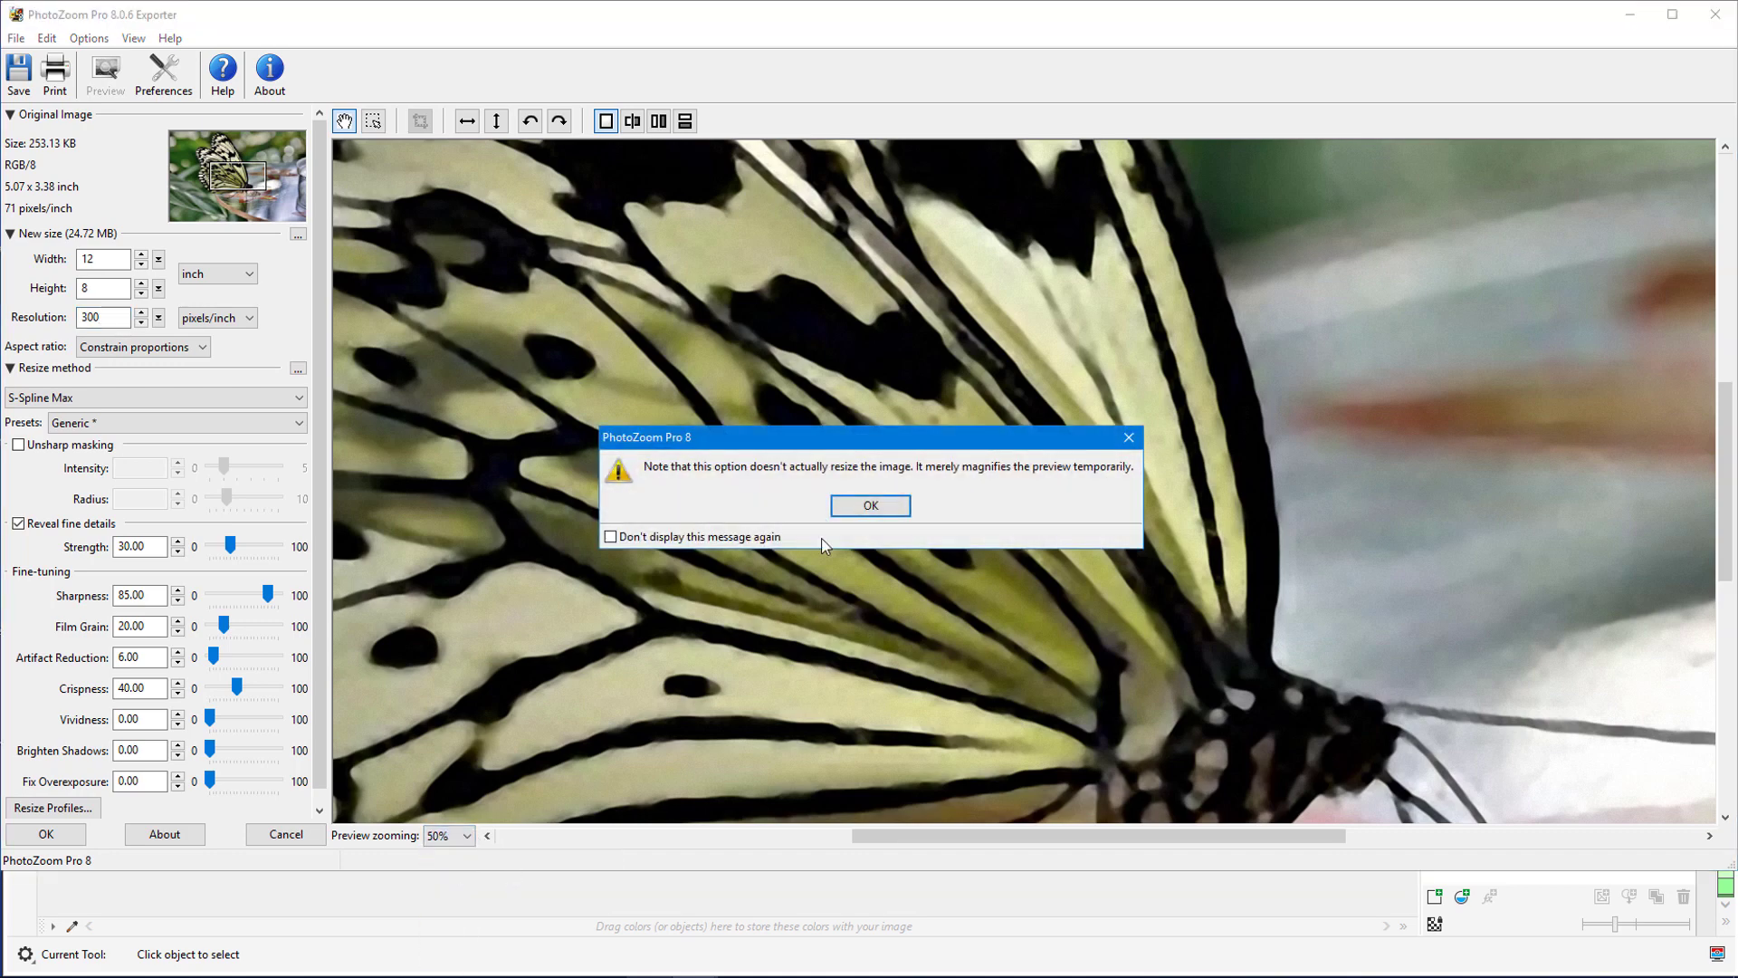
click(839, 507)
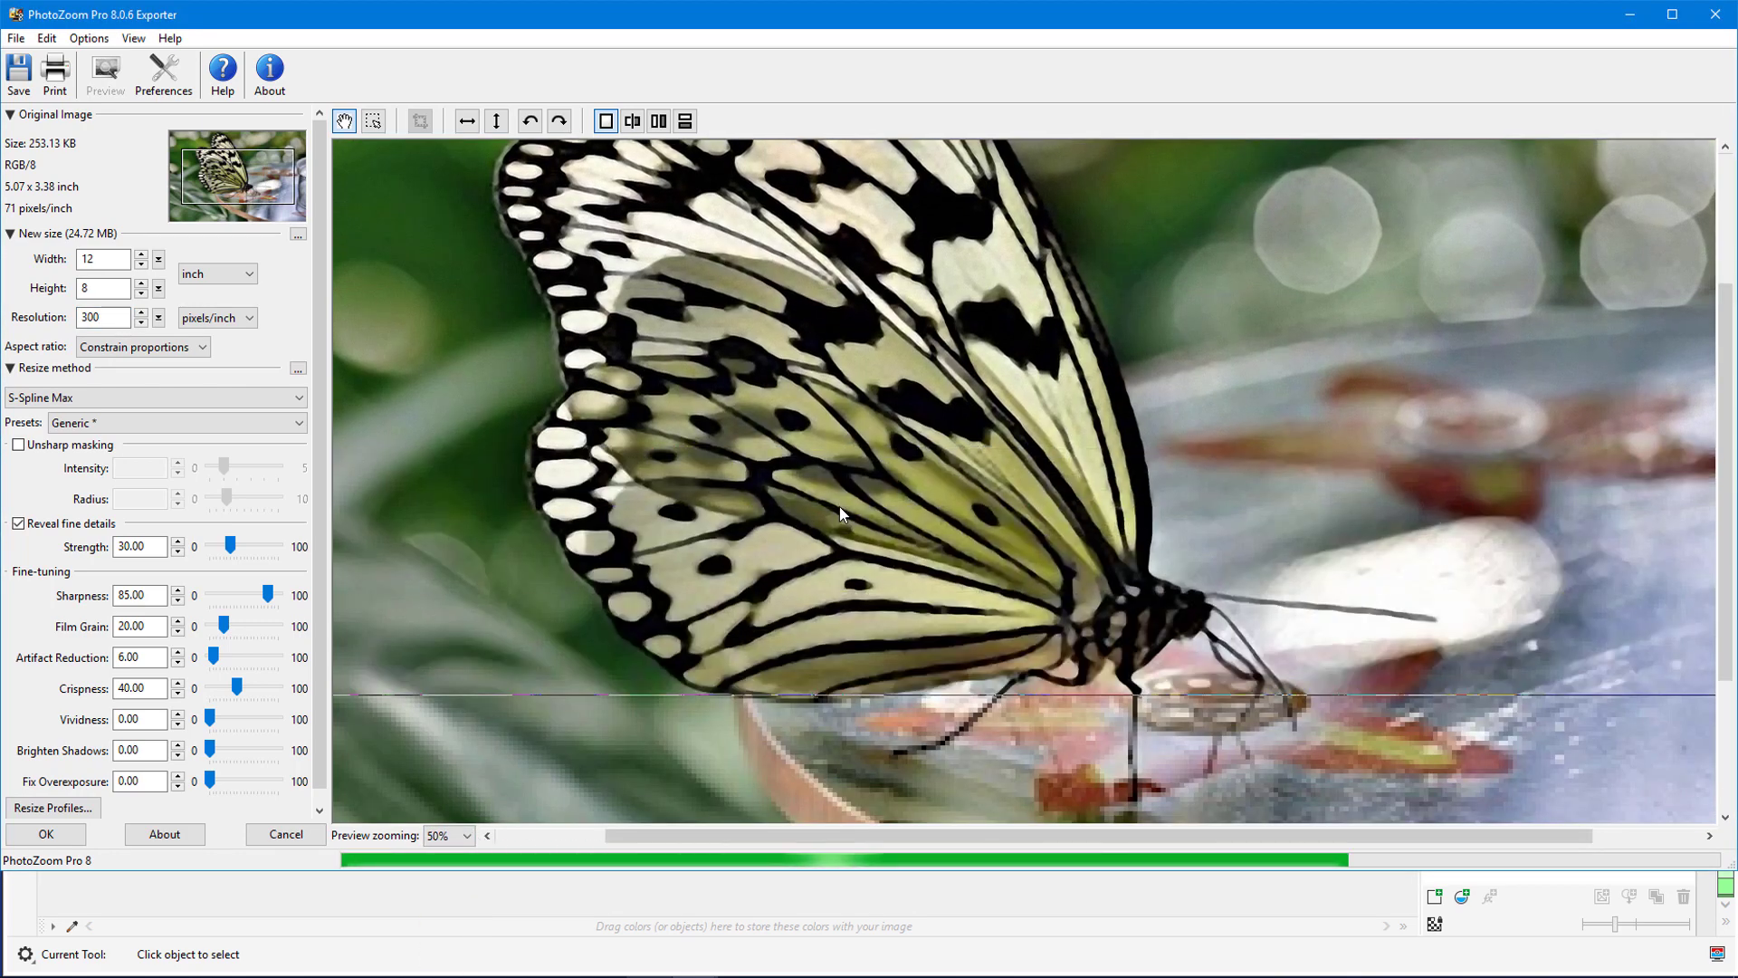
click(658, 120)
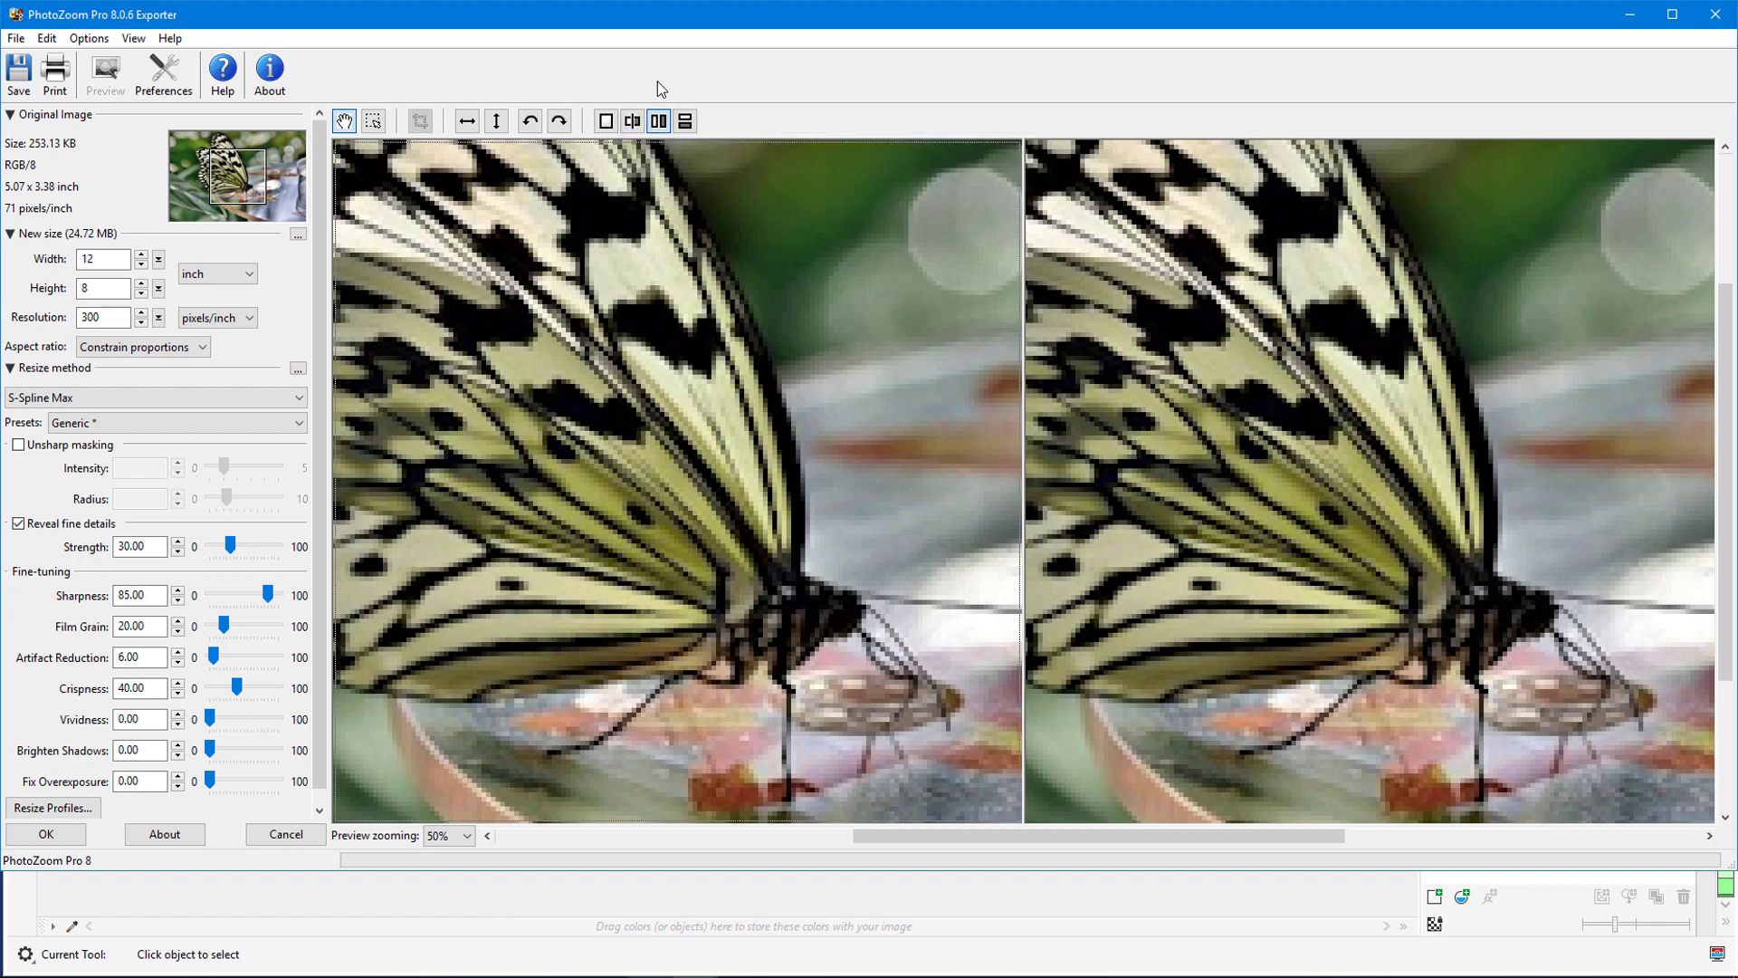
drag(554, 241, 749, 402)
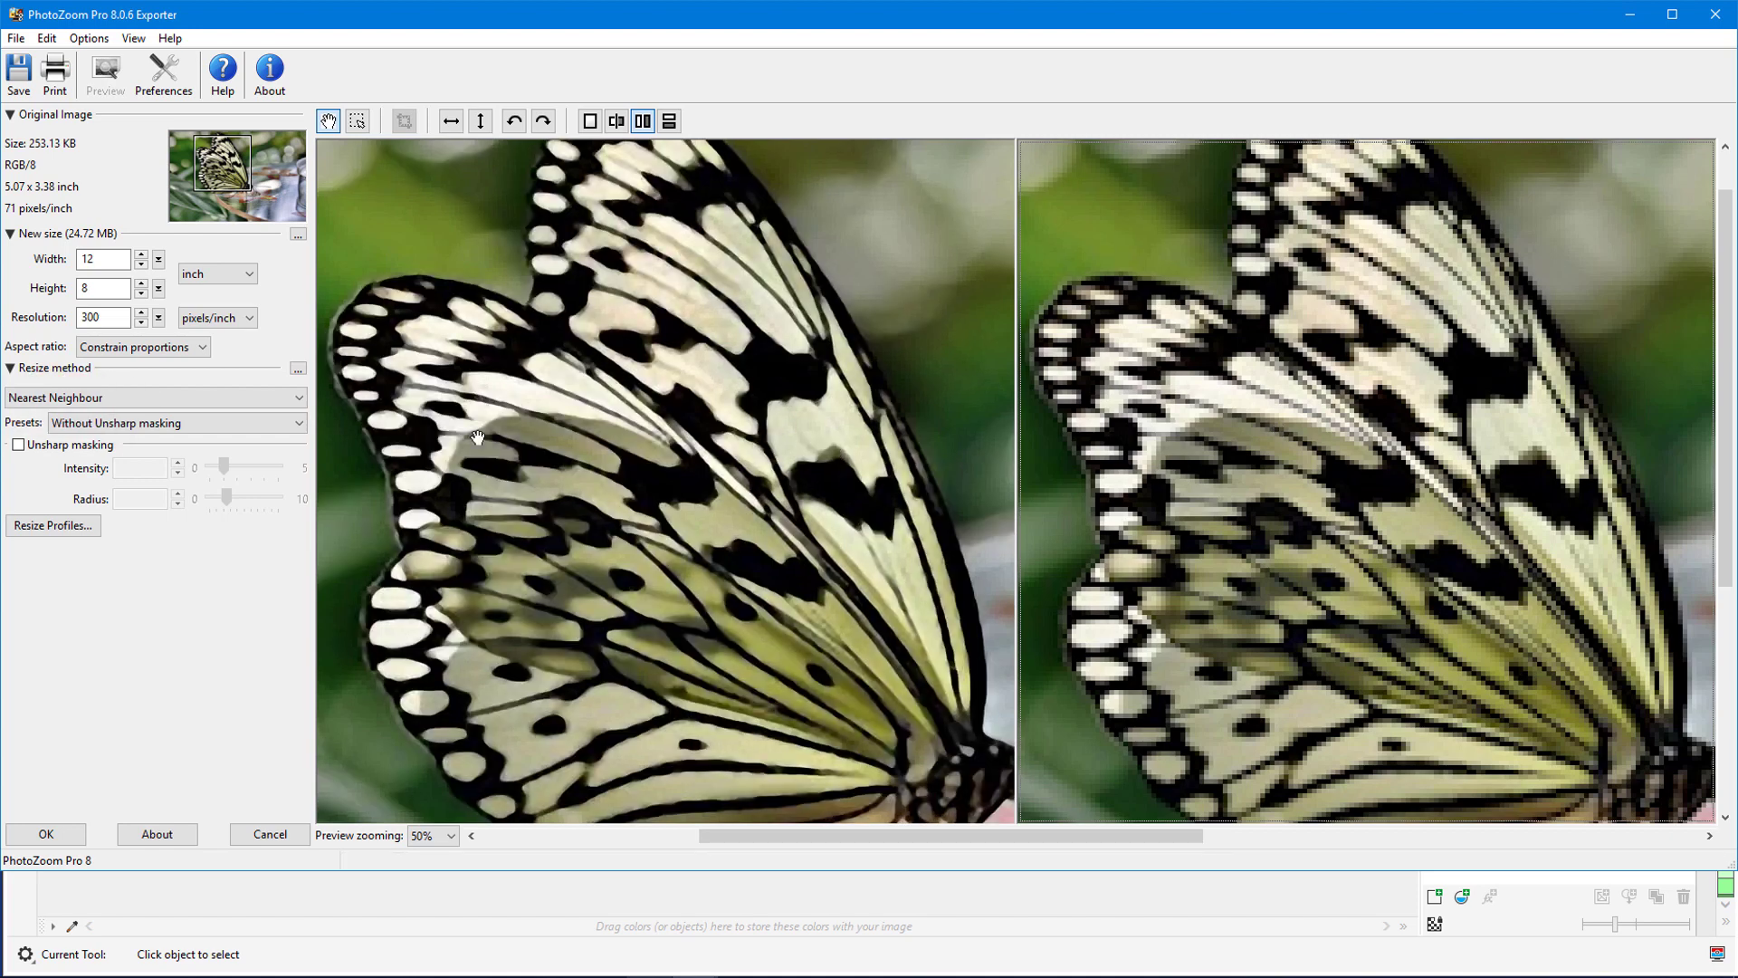
Use S-Spline Max with the Reduce JPEG Artifacts - Extreme preset and Vividness 100
click(292, 405)
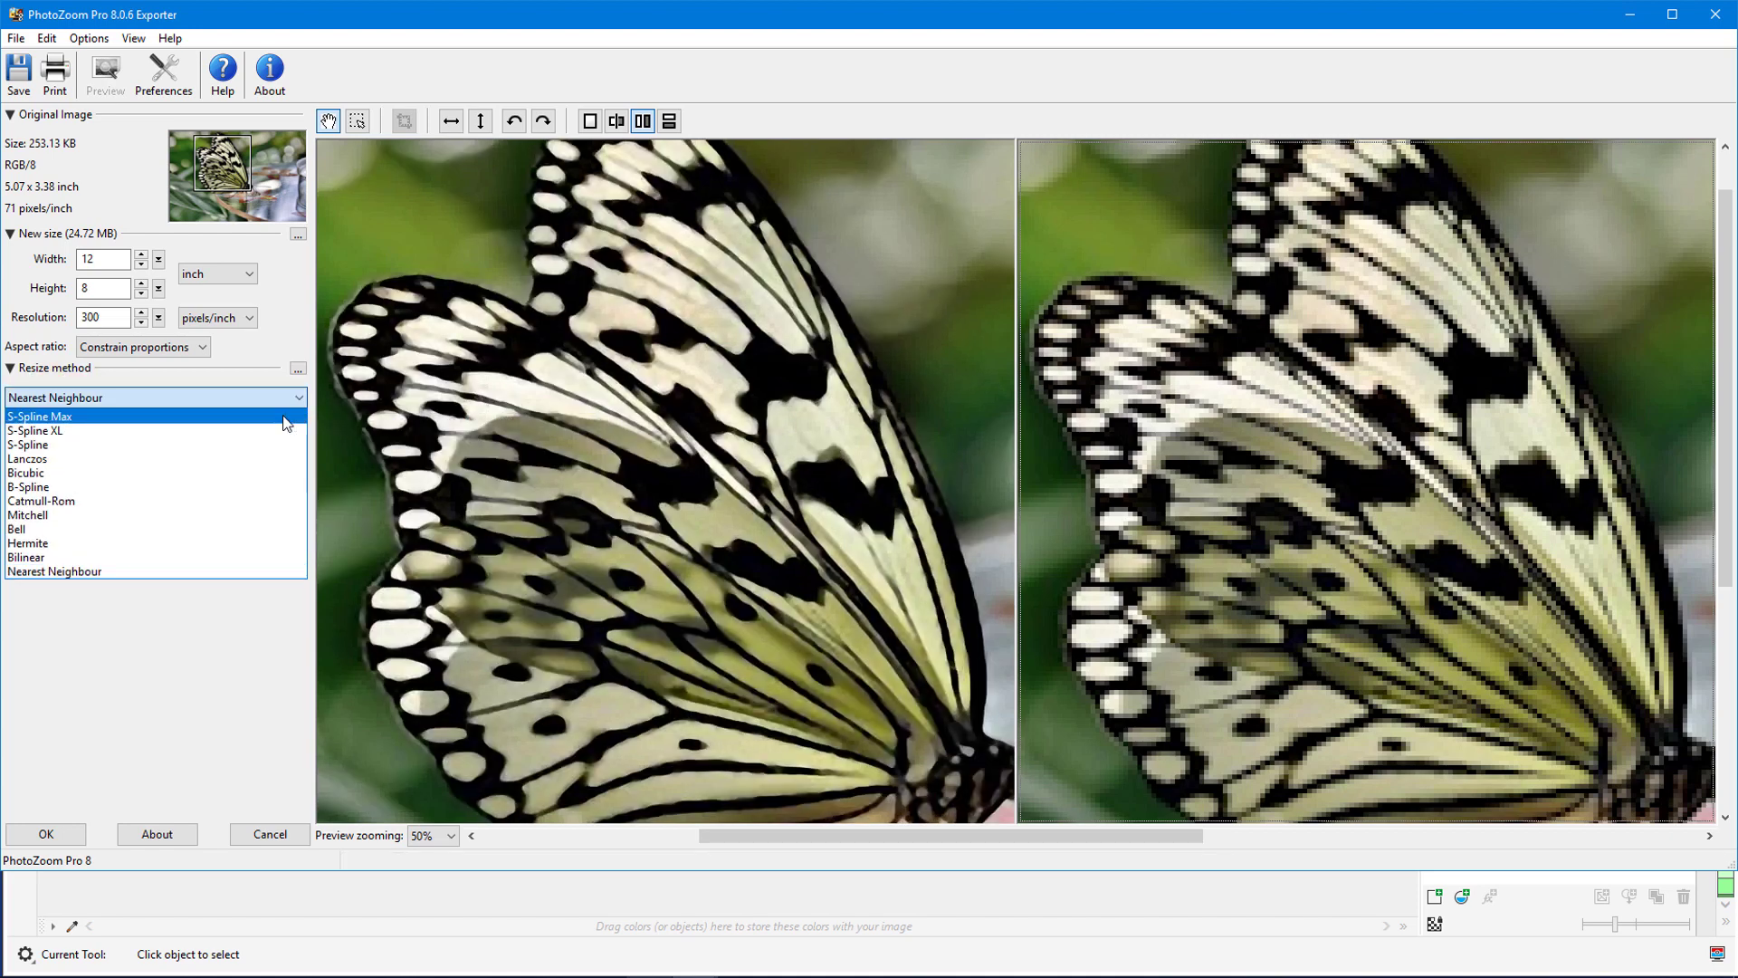
click(288, 416)
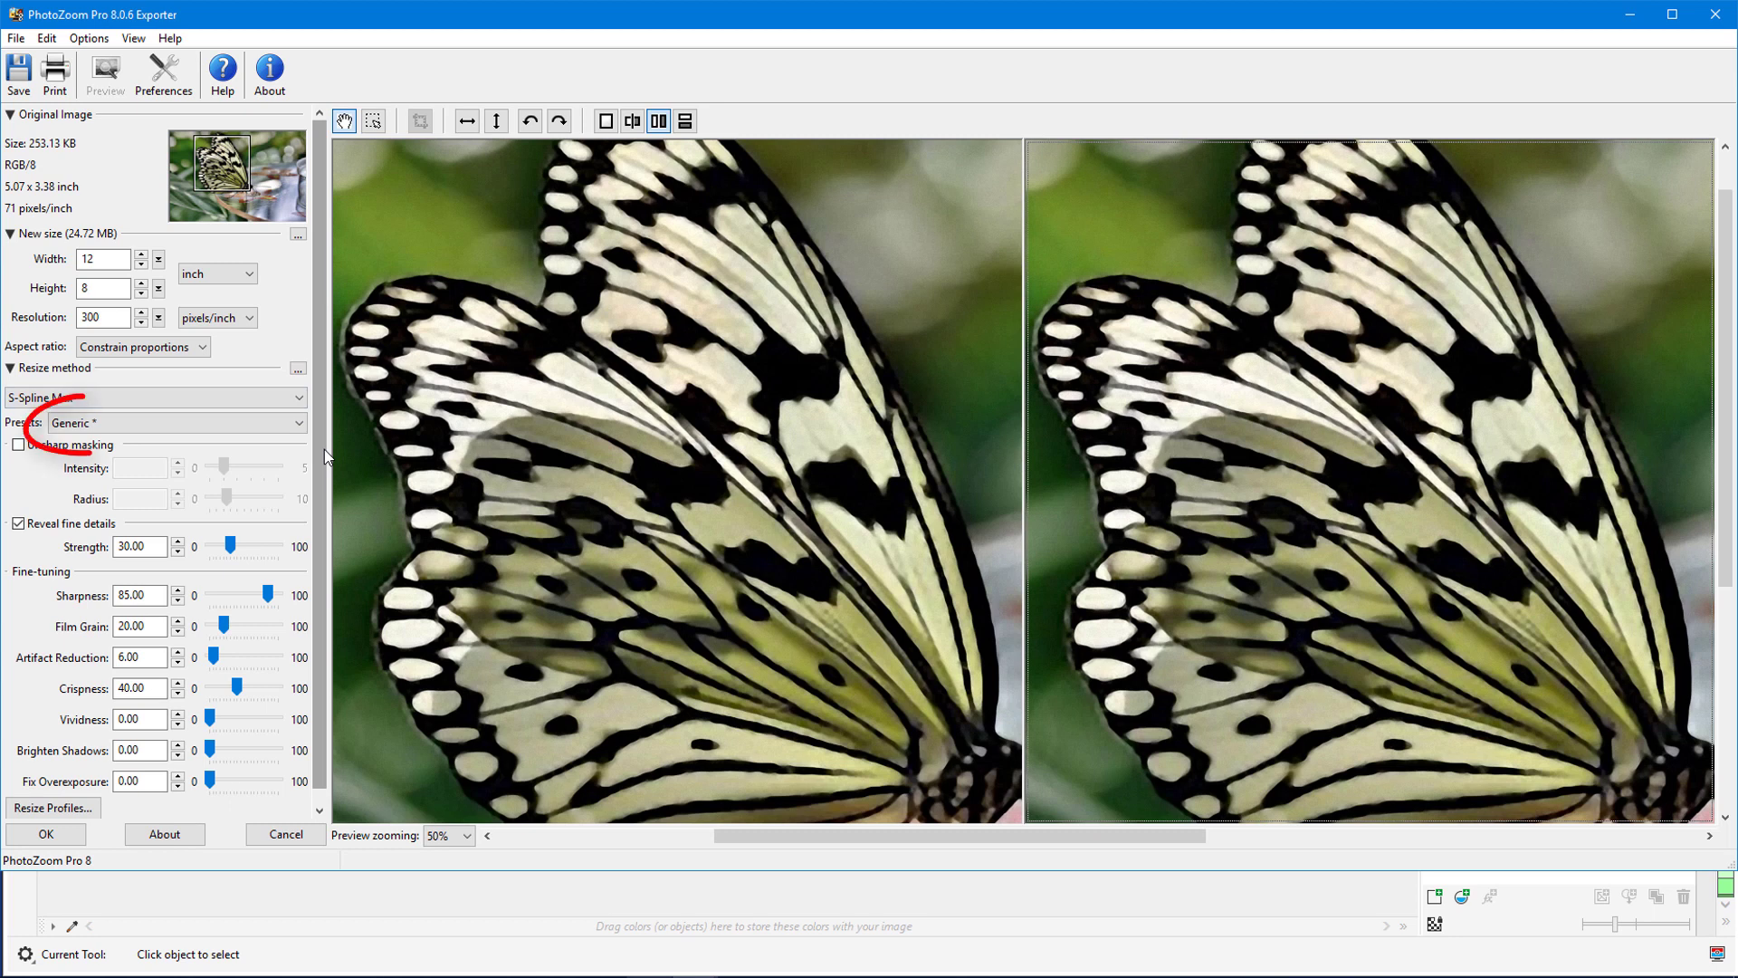
click(299, 428)
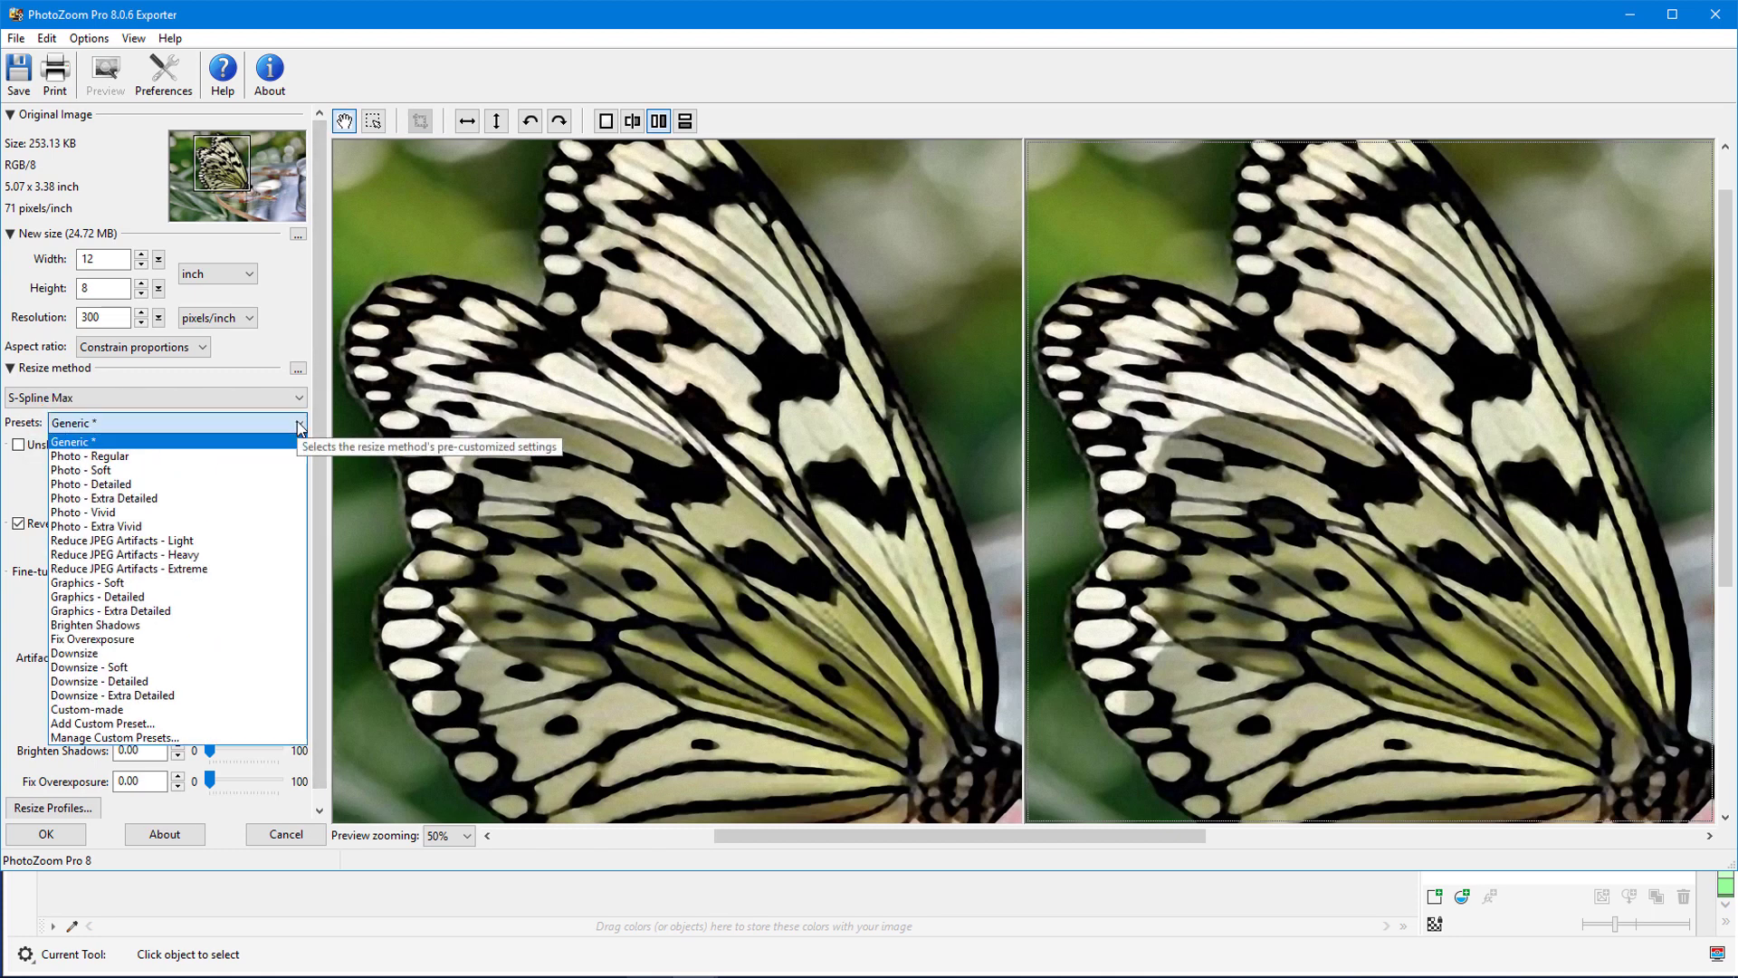
click(276, 569)
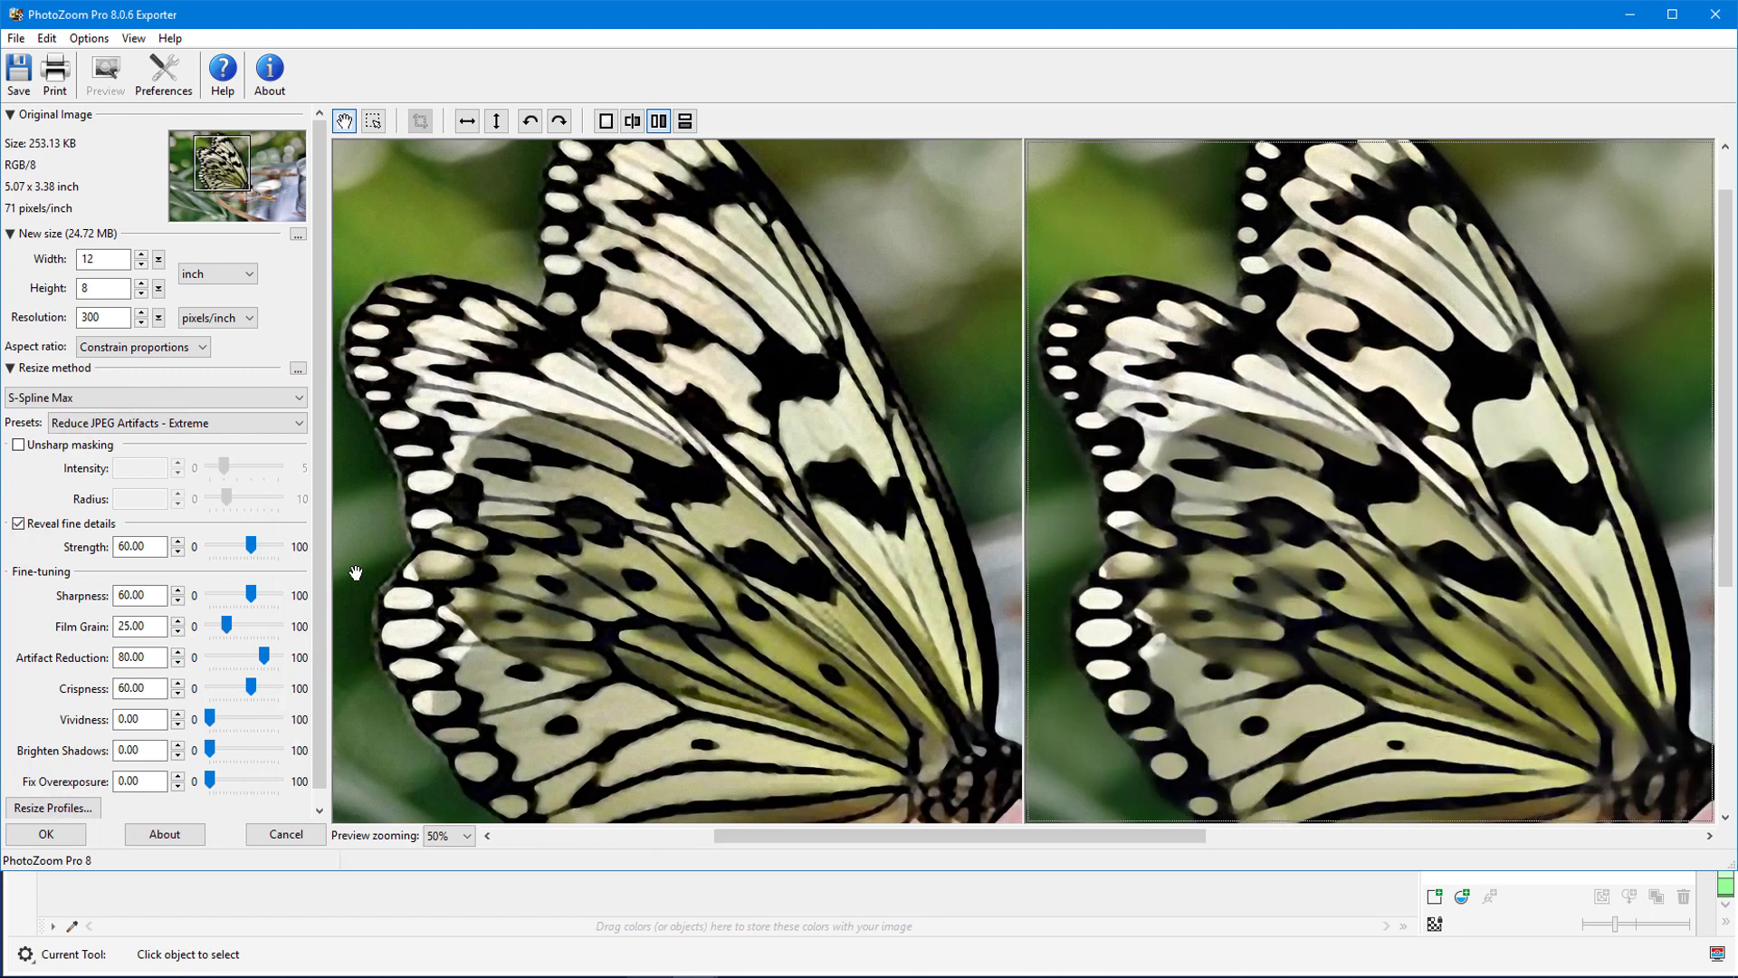
drag(209, 719, 282, 724)
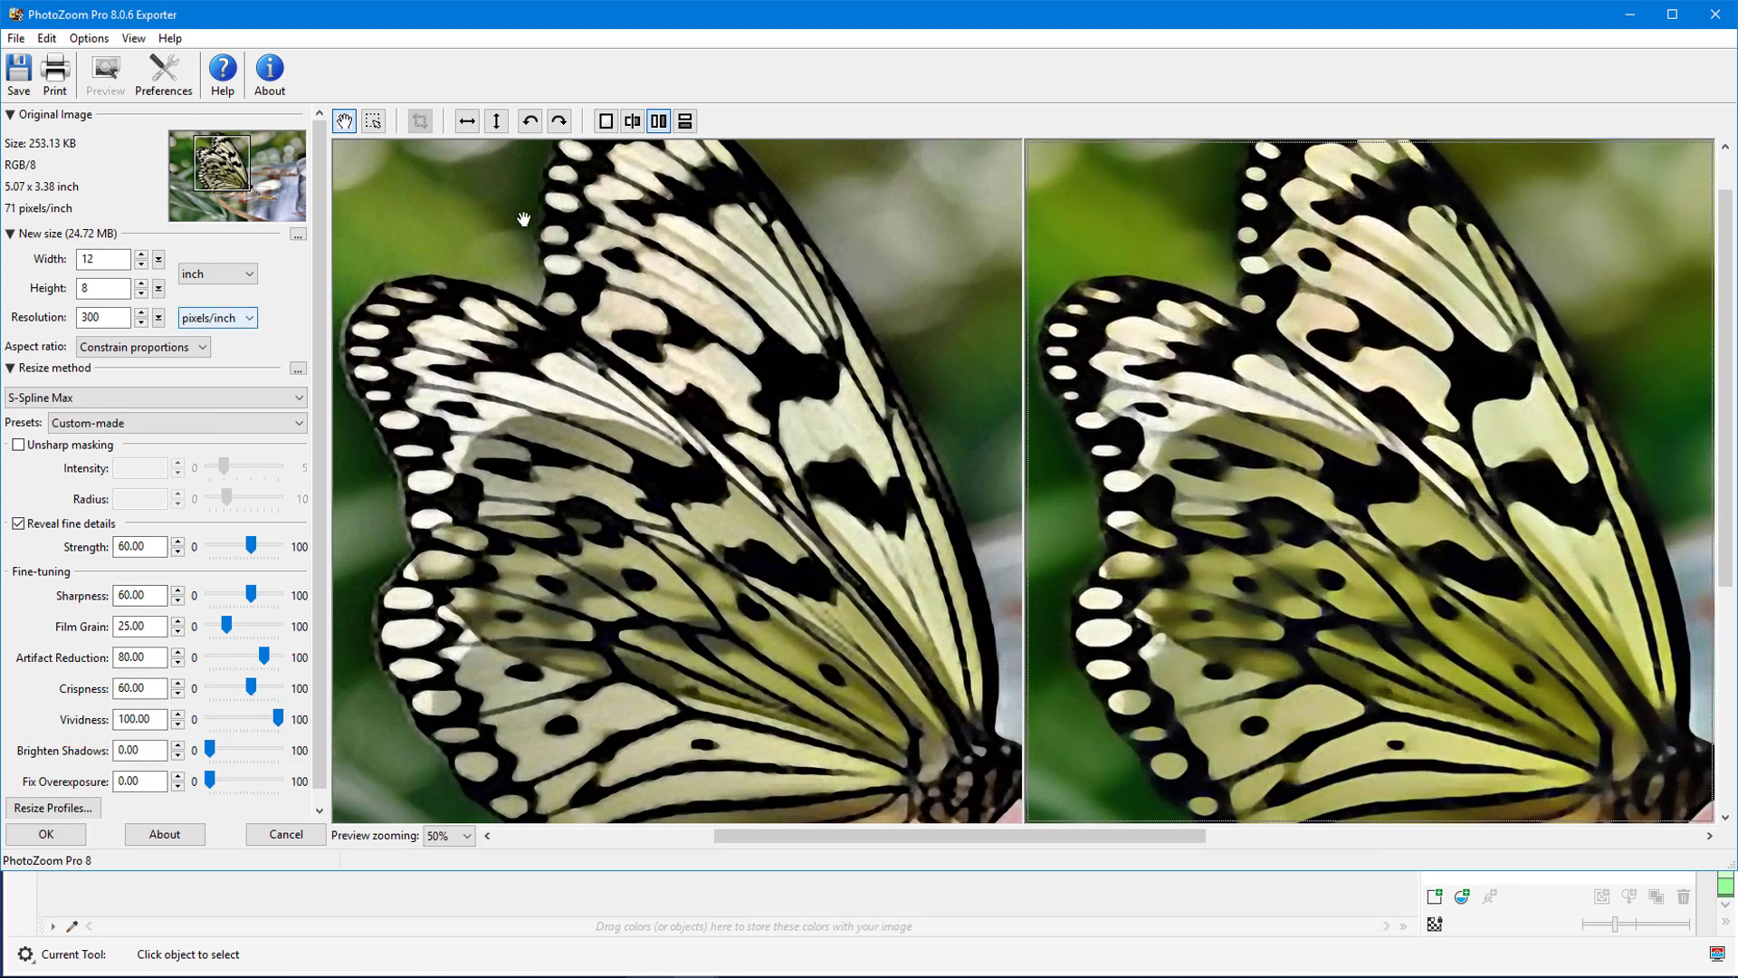
click(632, 121)
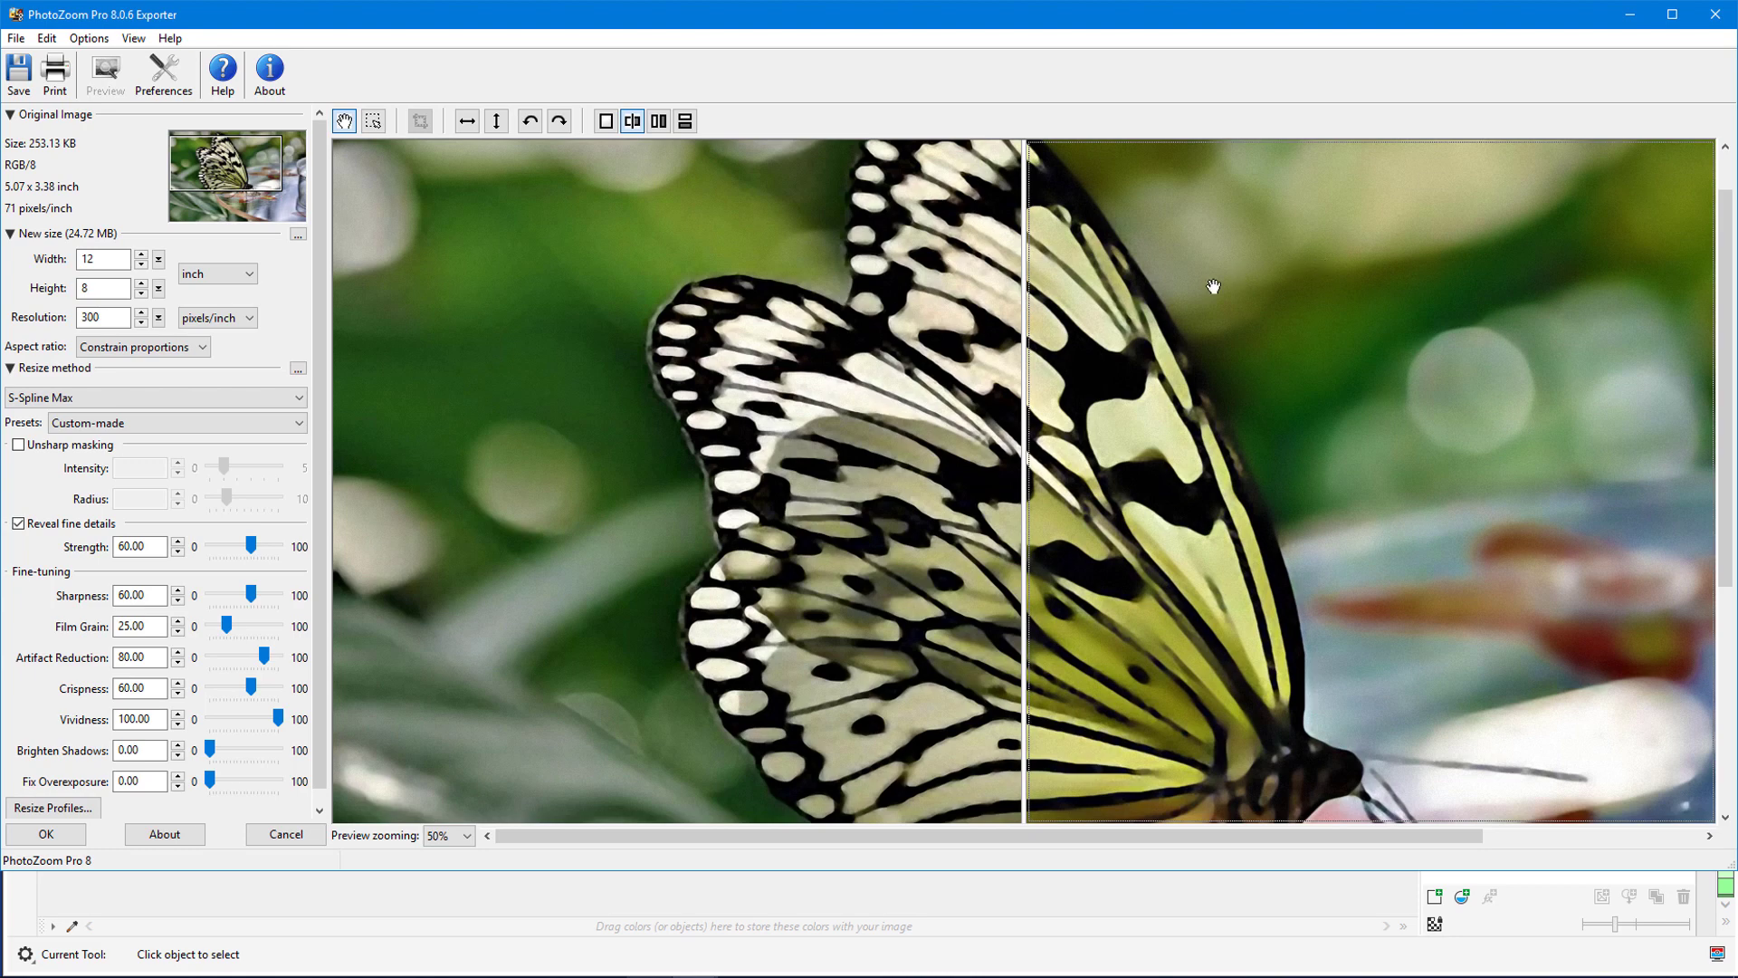
drag(1022, 326, 925, 327)
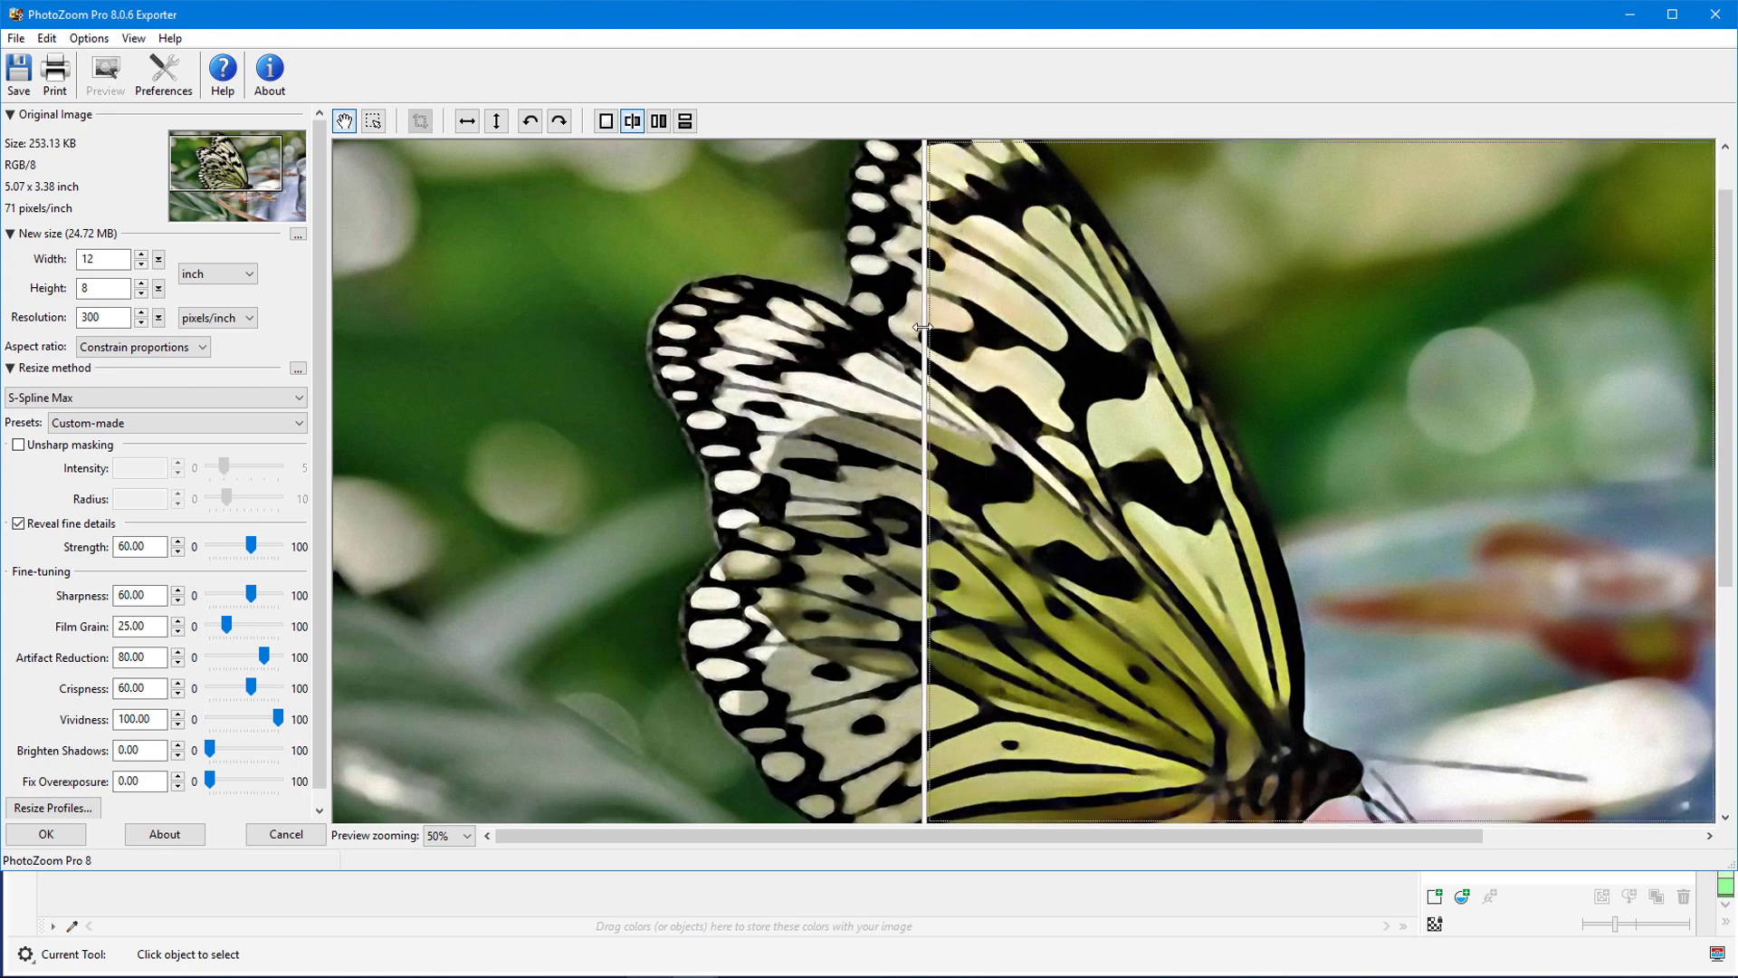
drag(922, 327, 834, 329)
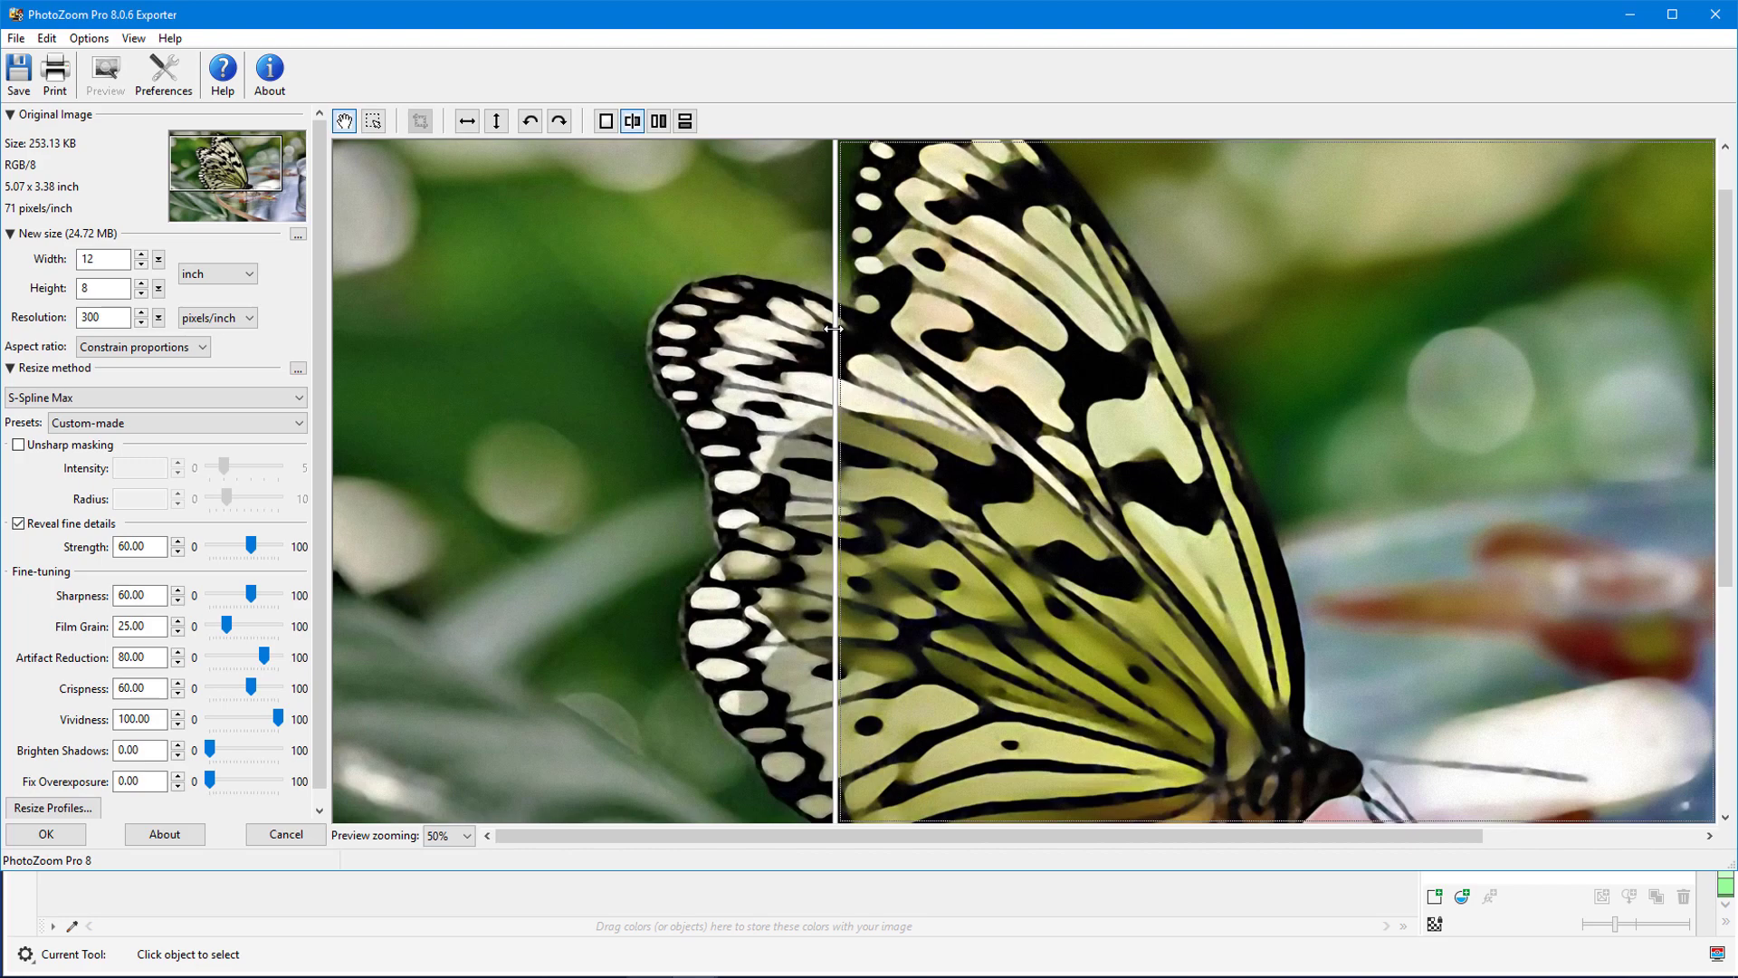
Show the original and result side by side, panned to the lower wing, at 25% zoom
click(659, 121)
drag(758, 404, 698, 332)
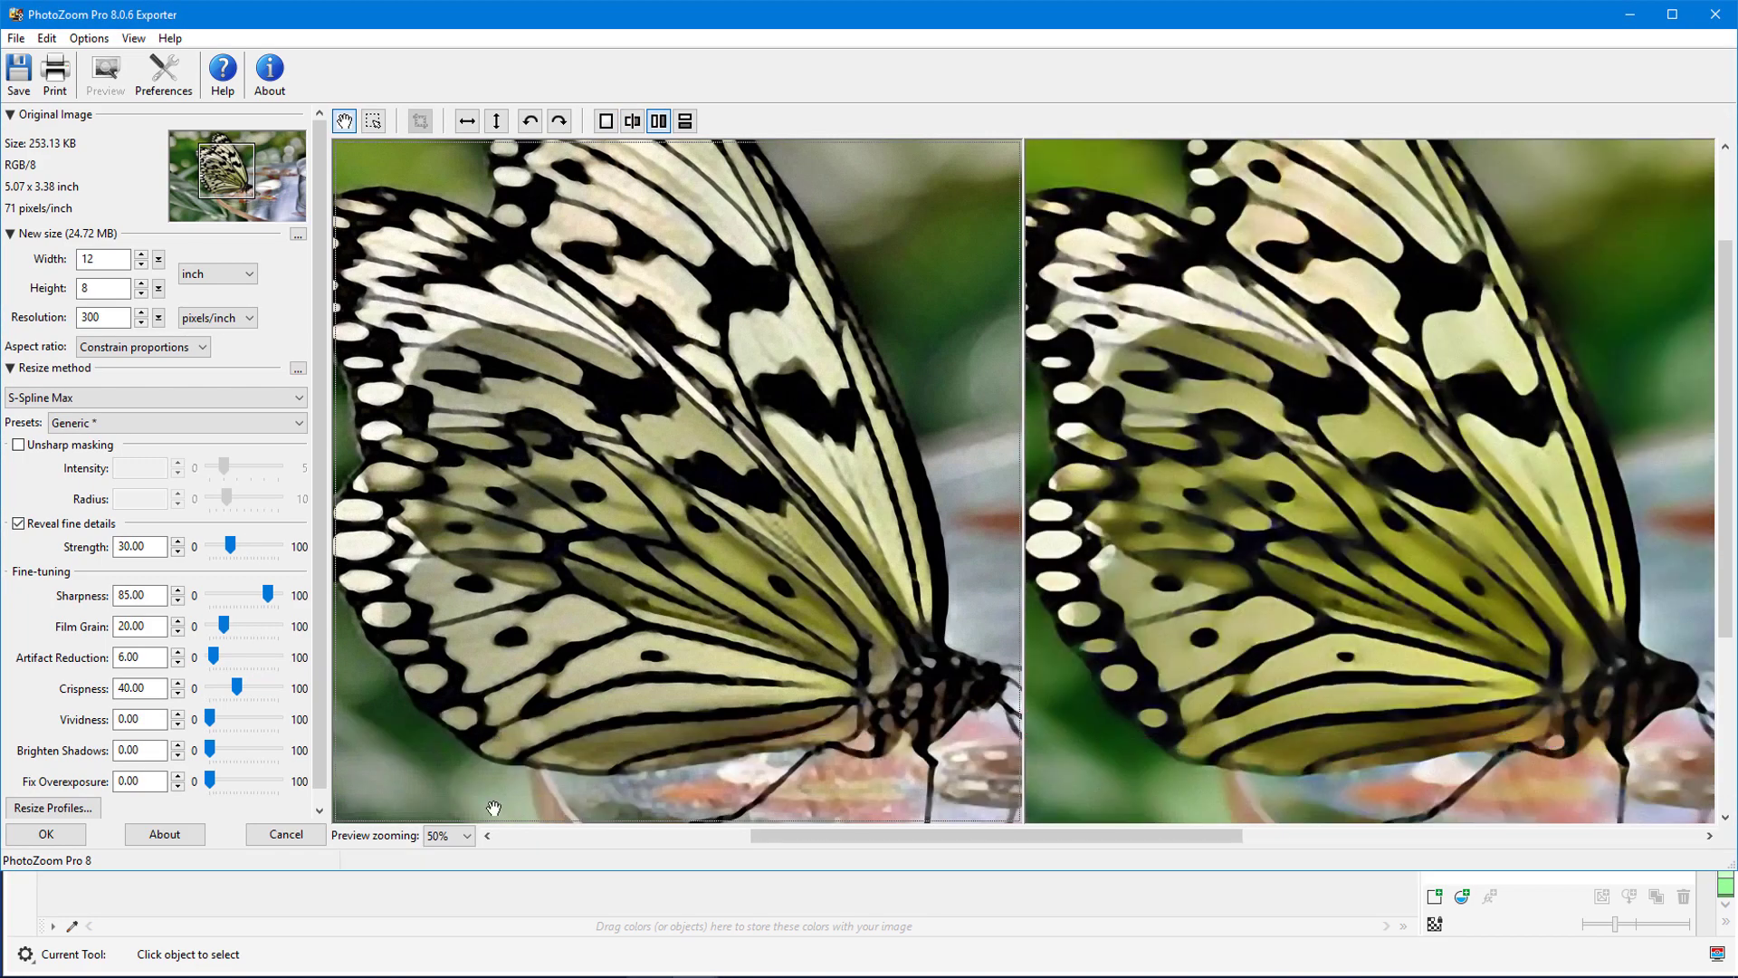
click(449, 835)
click(443, 862)
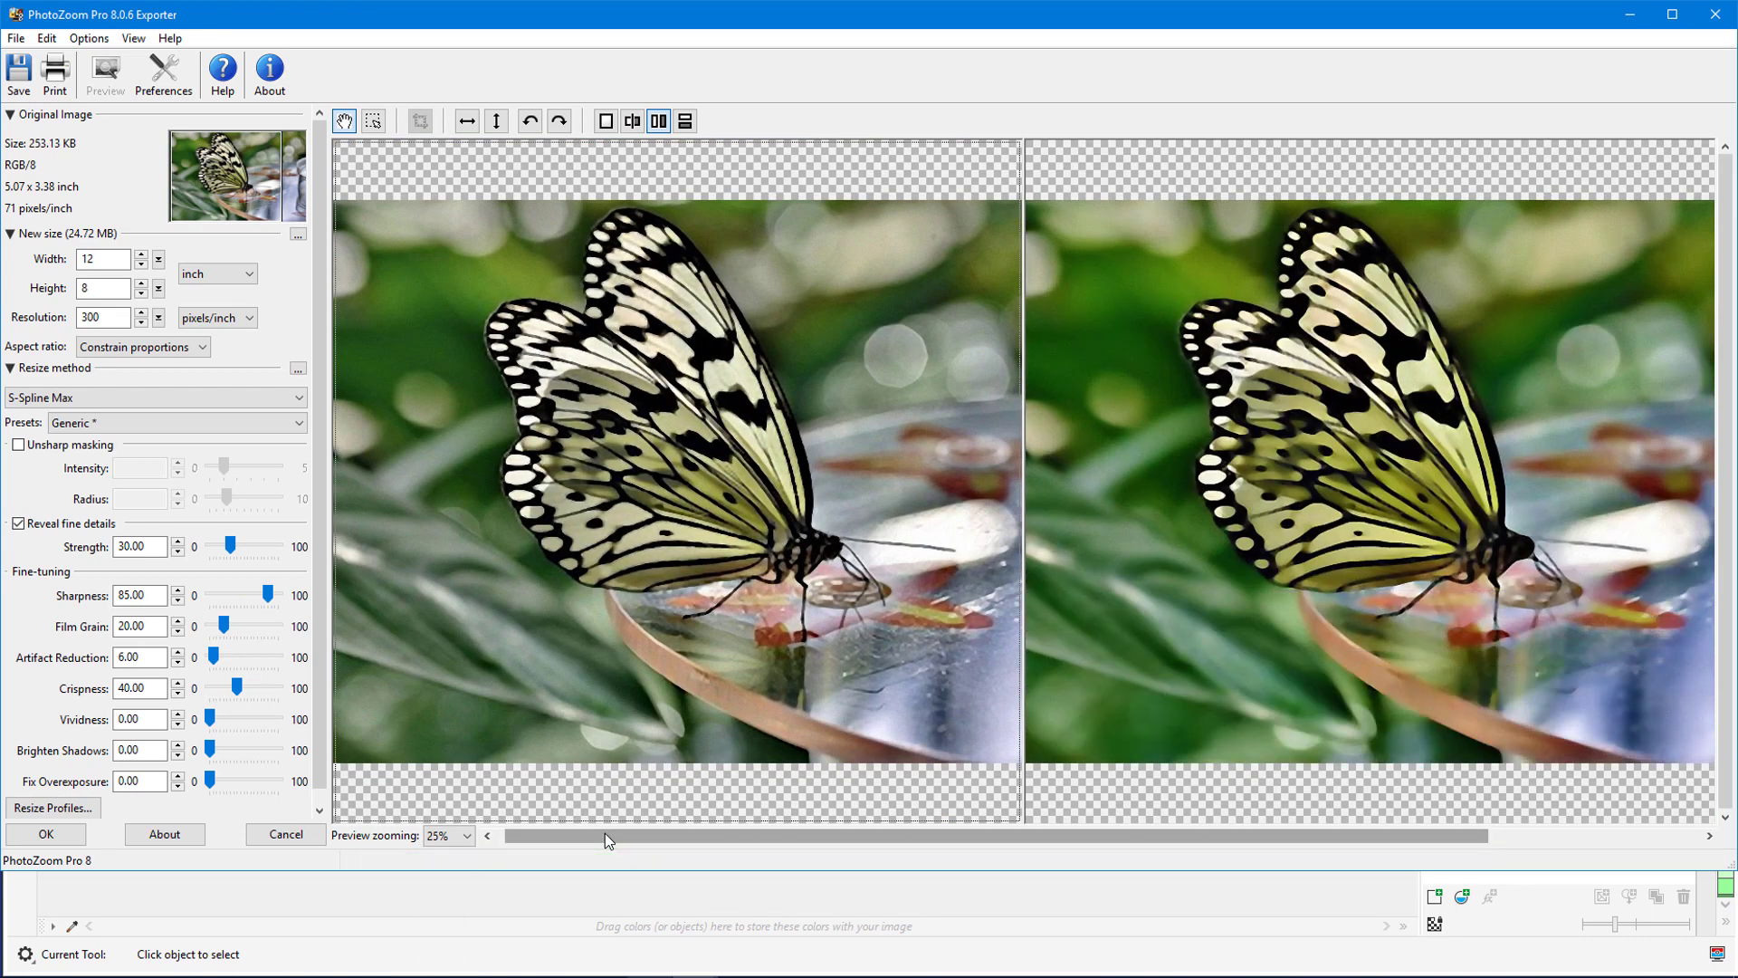
Store the vivid result pane's resize settings as a custom preset called 'Vivid'
click(1170, 651)
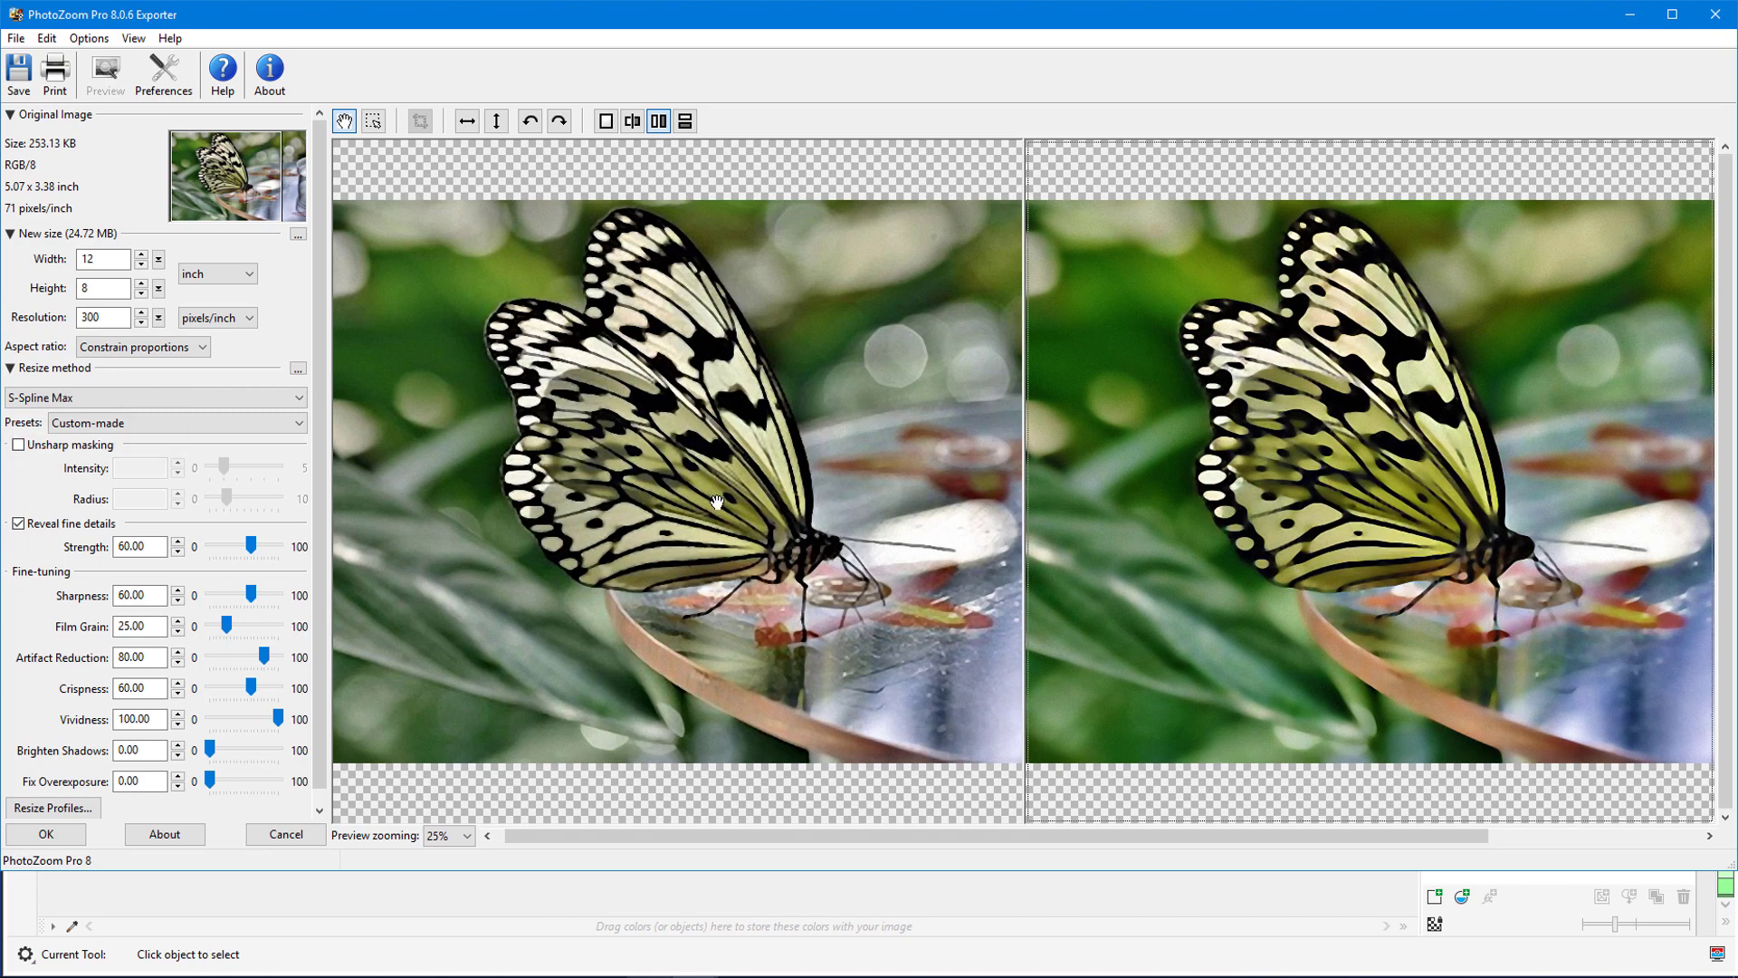
click(300, 423)
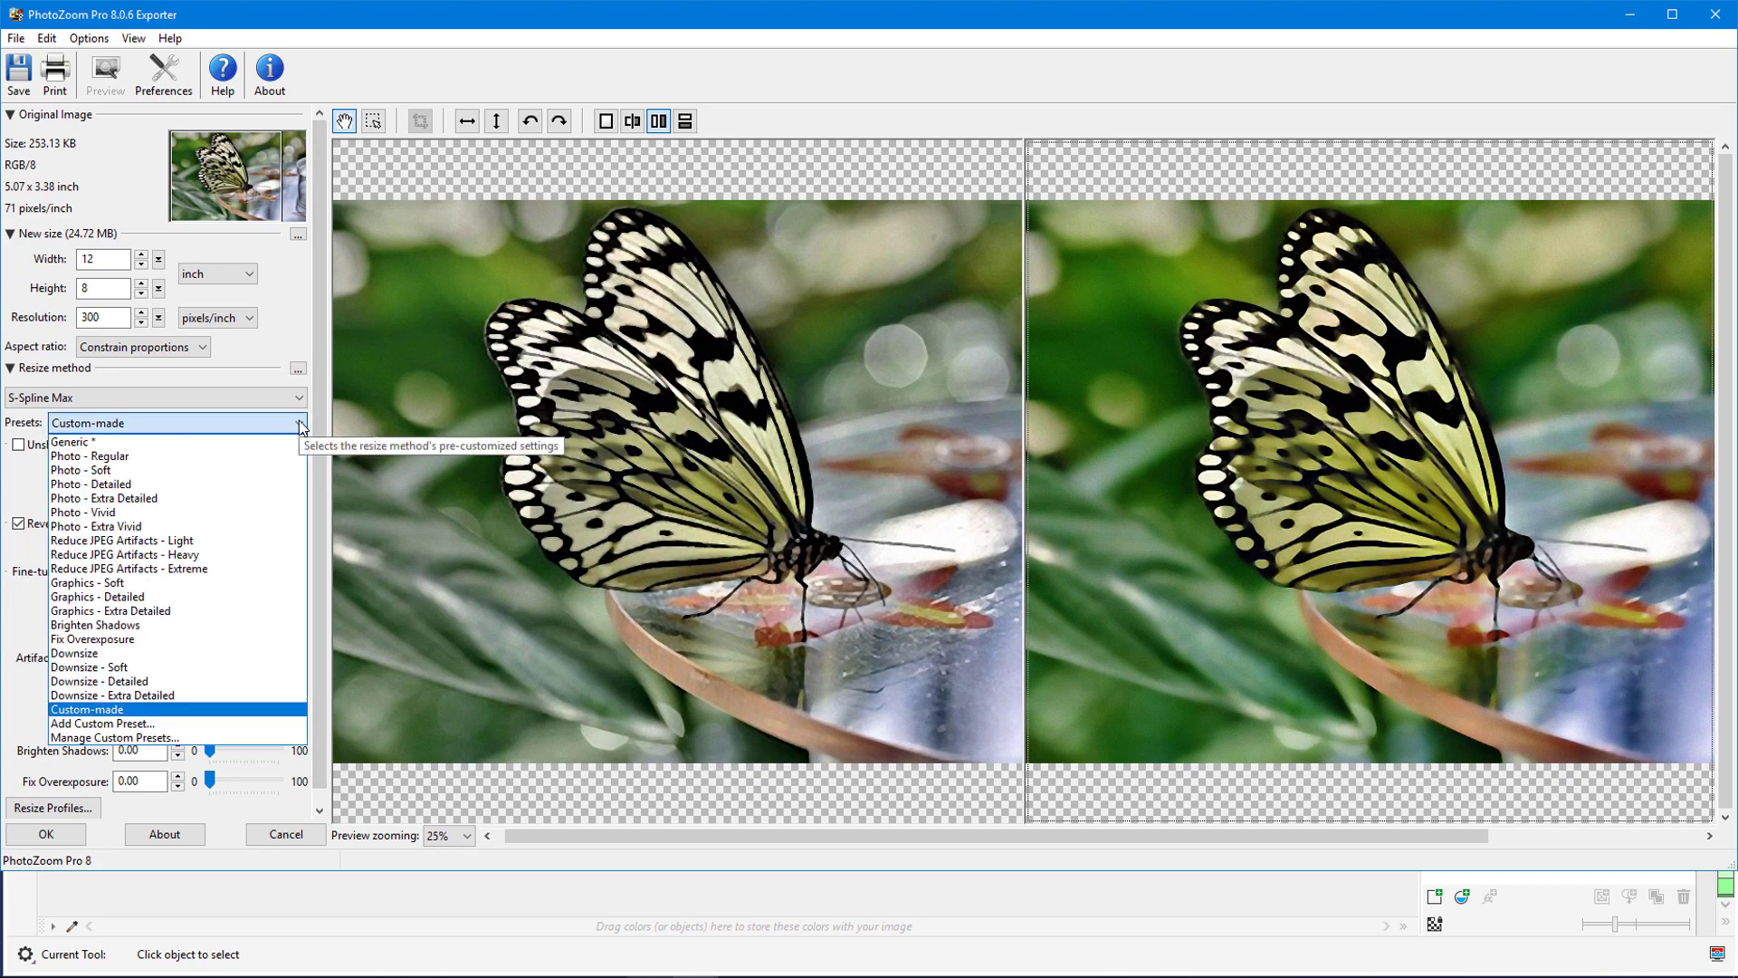
click(241, 724)
text(Vivid)
click(874, 482)
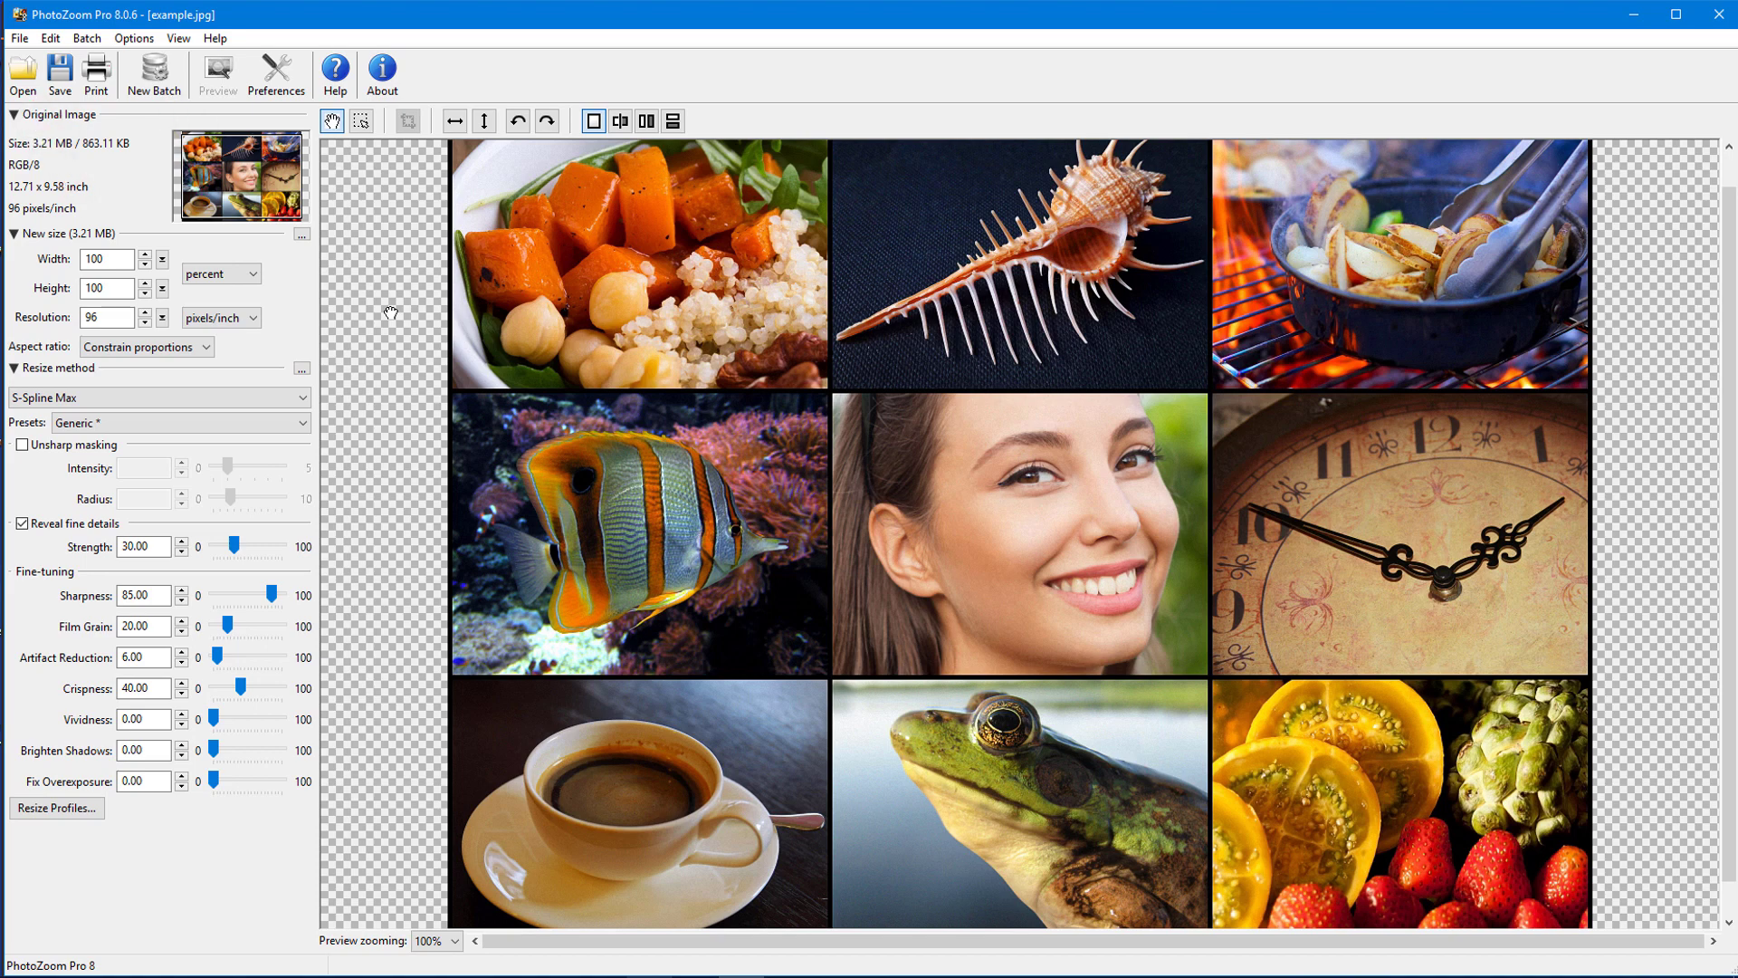
Create a new batch and add the 20 images from the Documents\Flowers folder
click(163, 86)
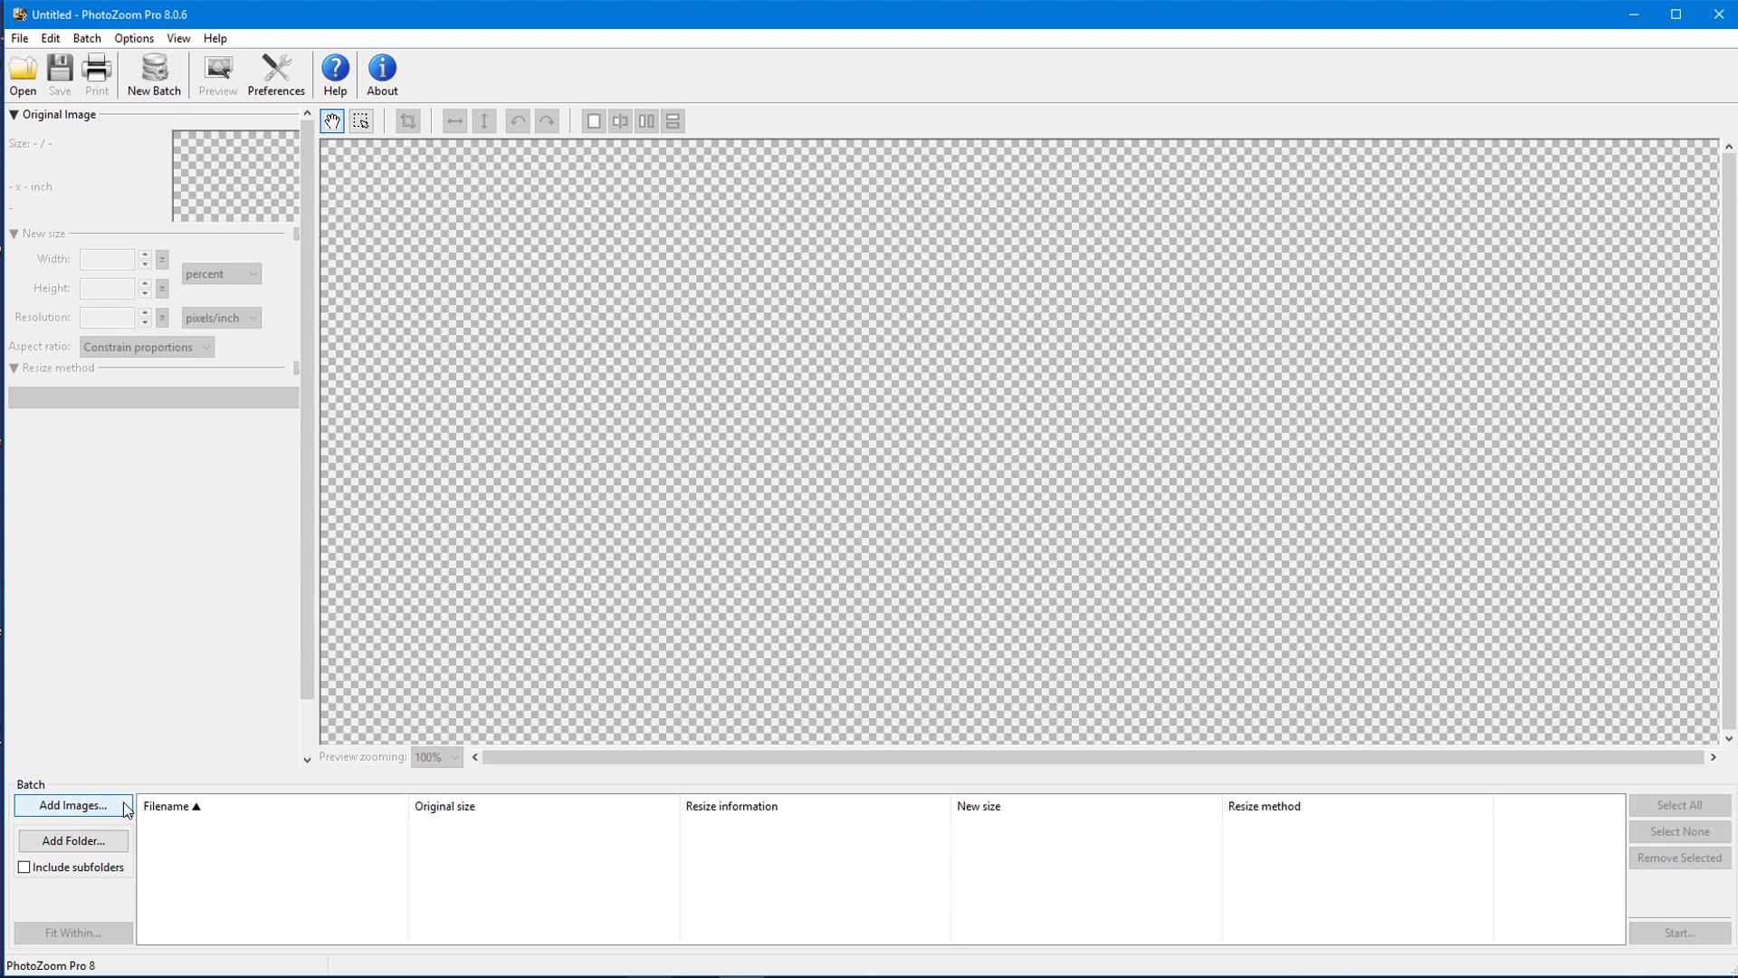
click(73, 840)
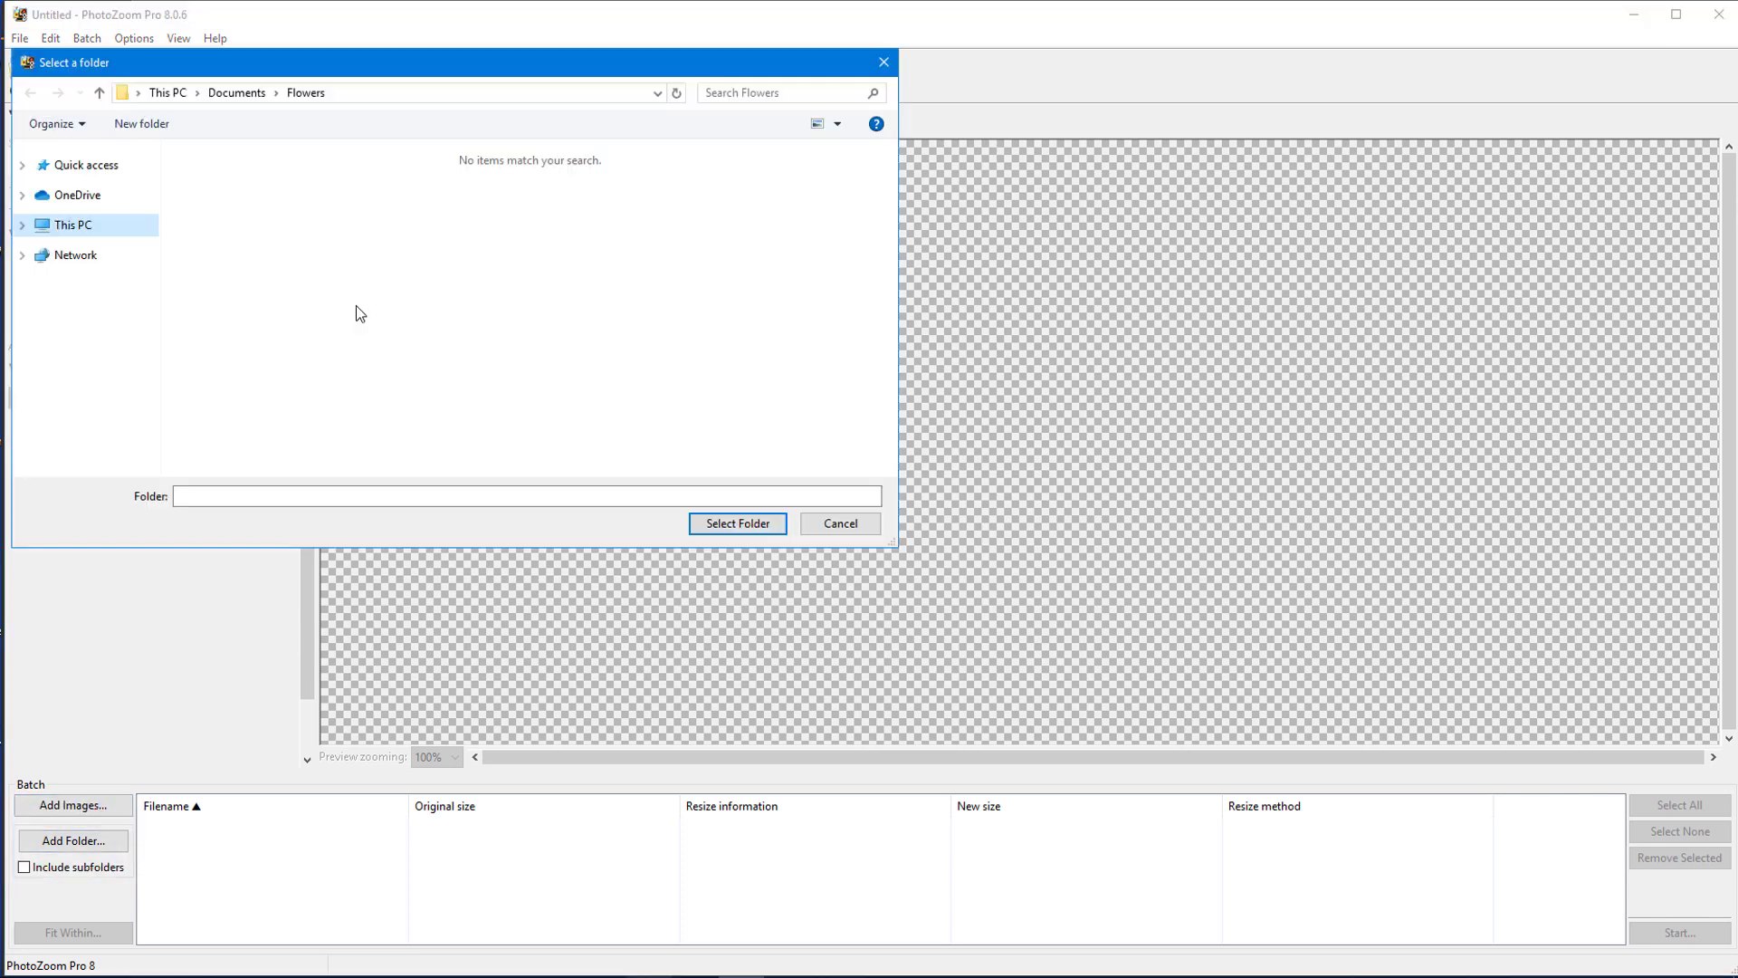
click(752, 523)
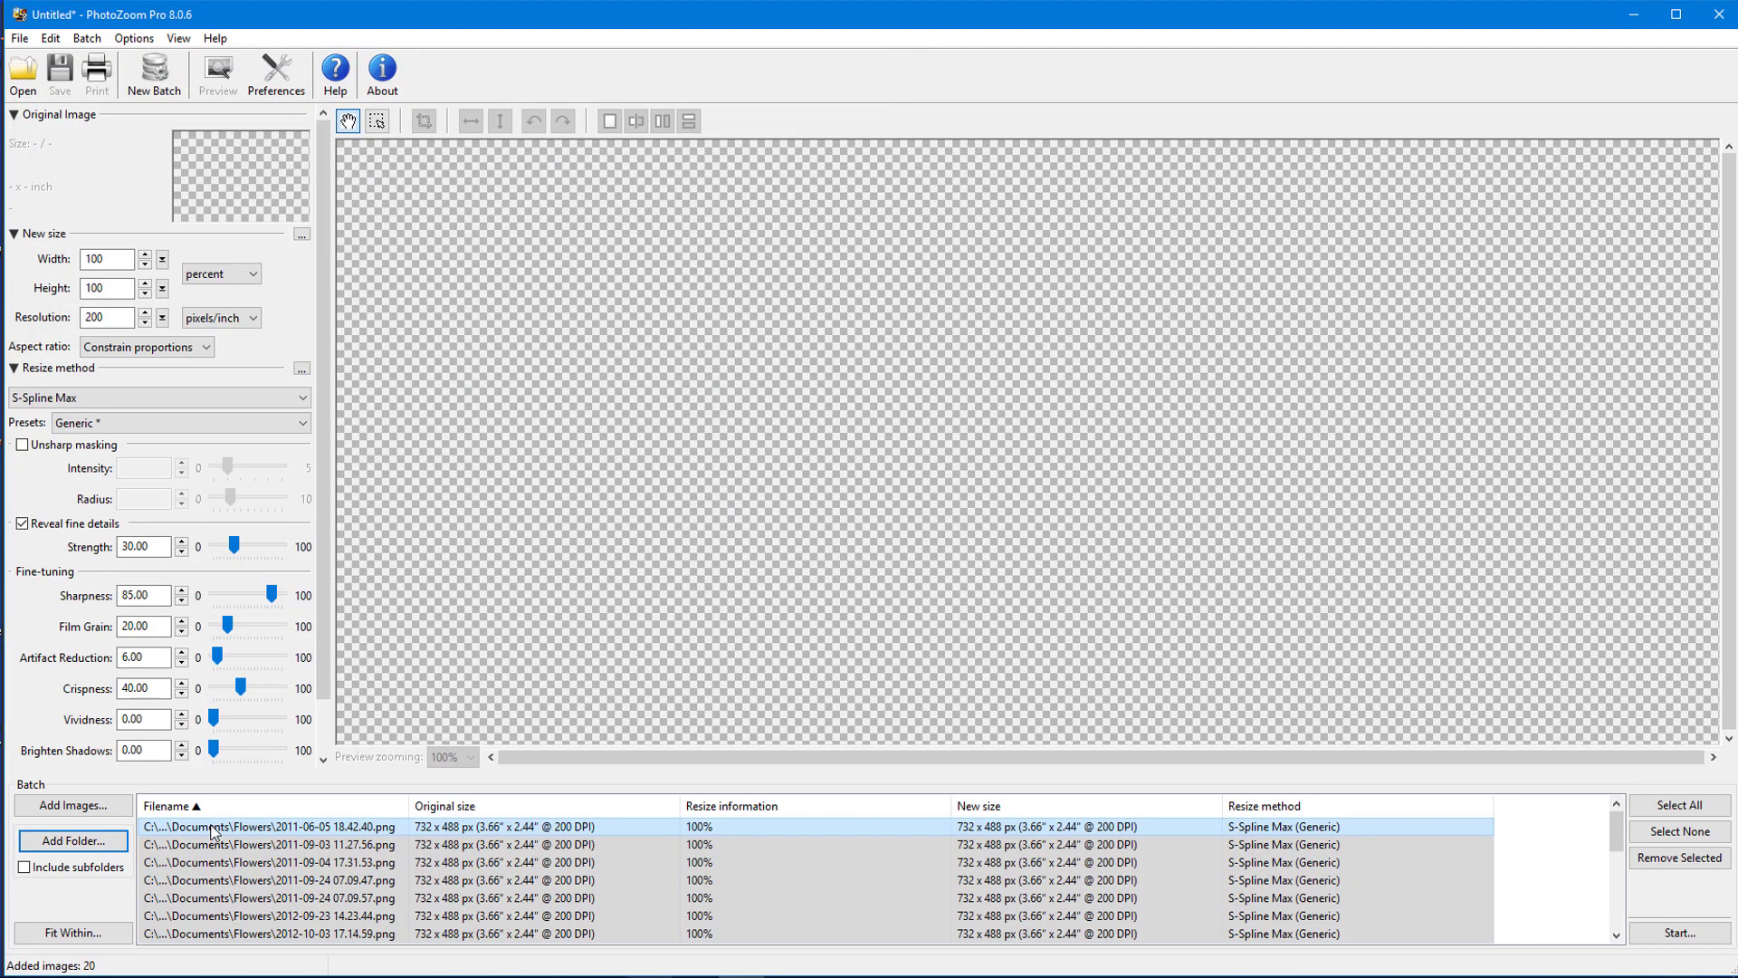
Set the width to 300% for the first image, then four images, then all 20
double_click(118, 261)
text(300)
key(Tab)
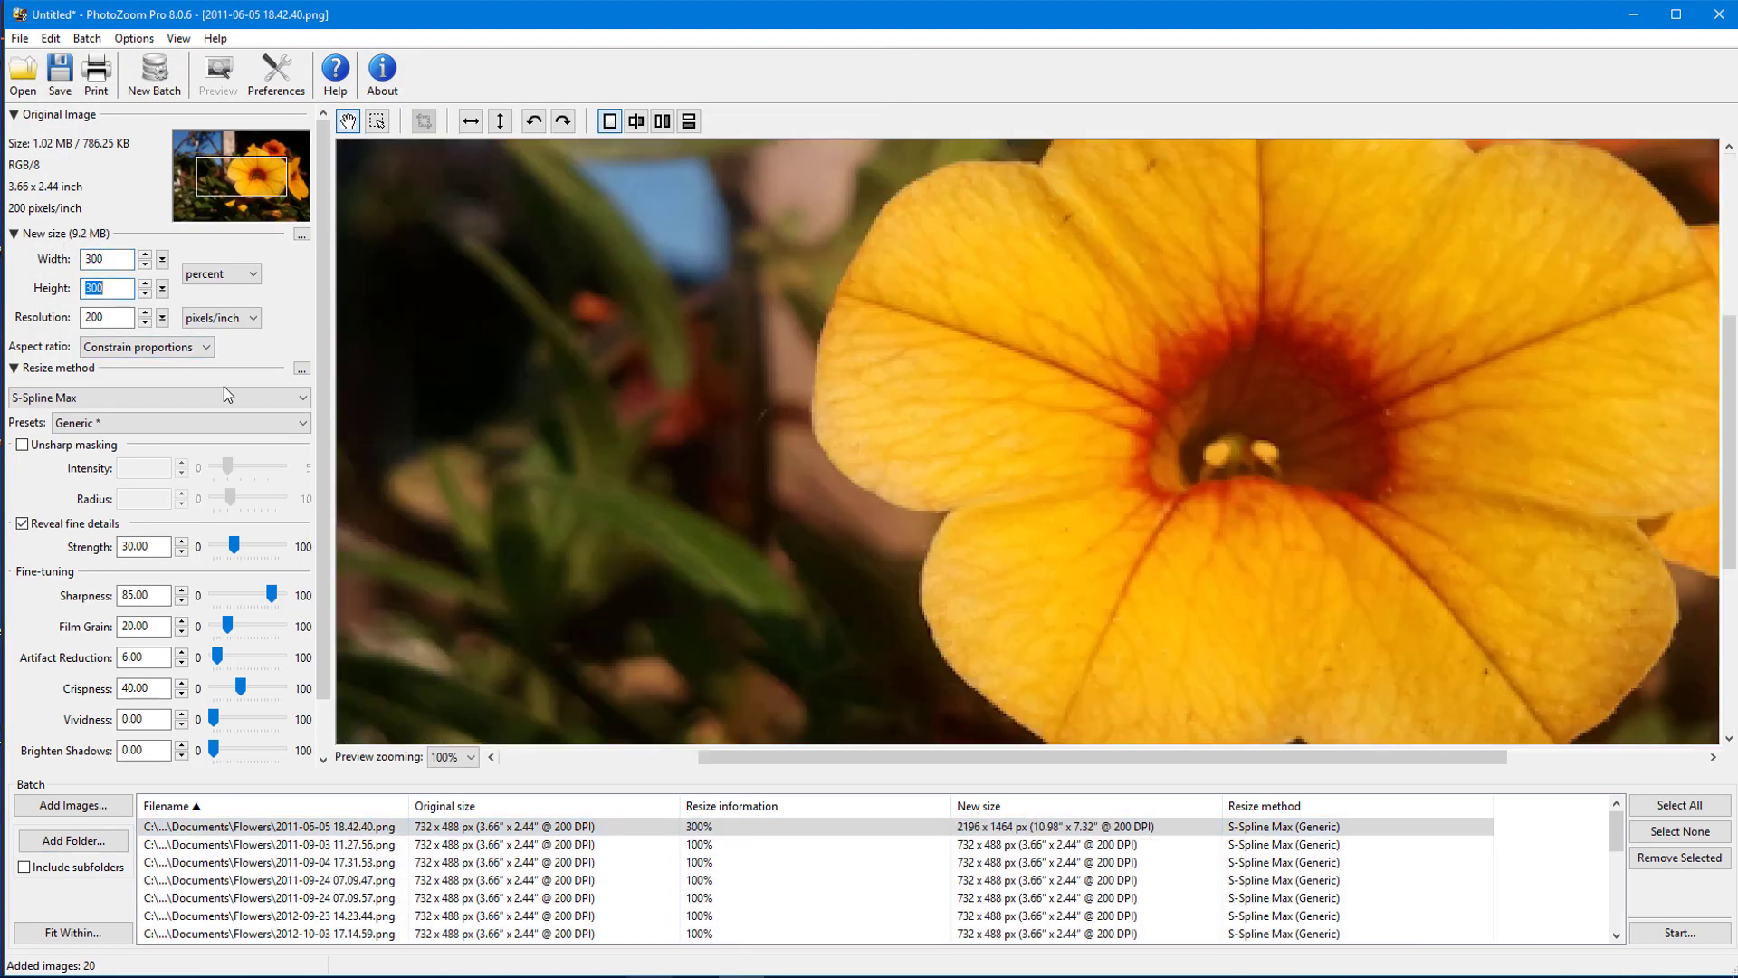
drag(181, 826, 190, 883)
click(107, 258)
text(300)
key(Tab)
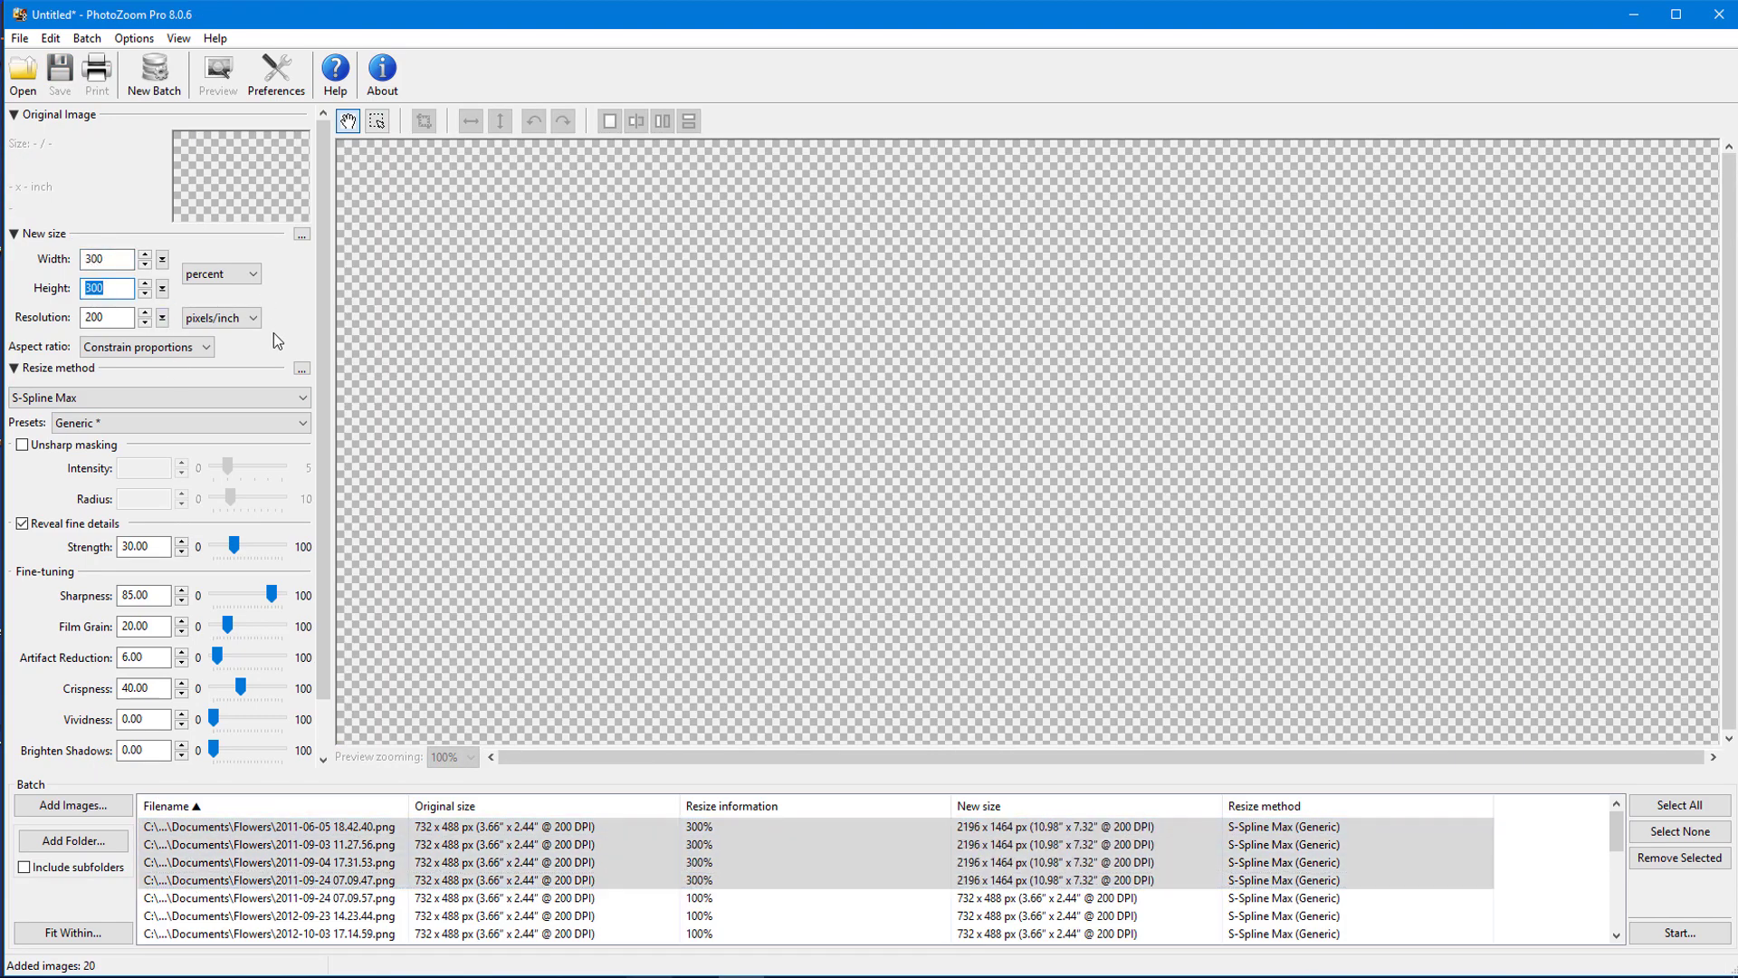
click(1679, 804)
click(99, 260)
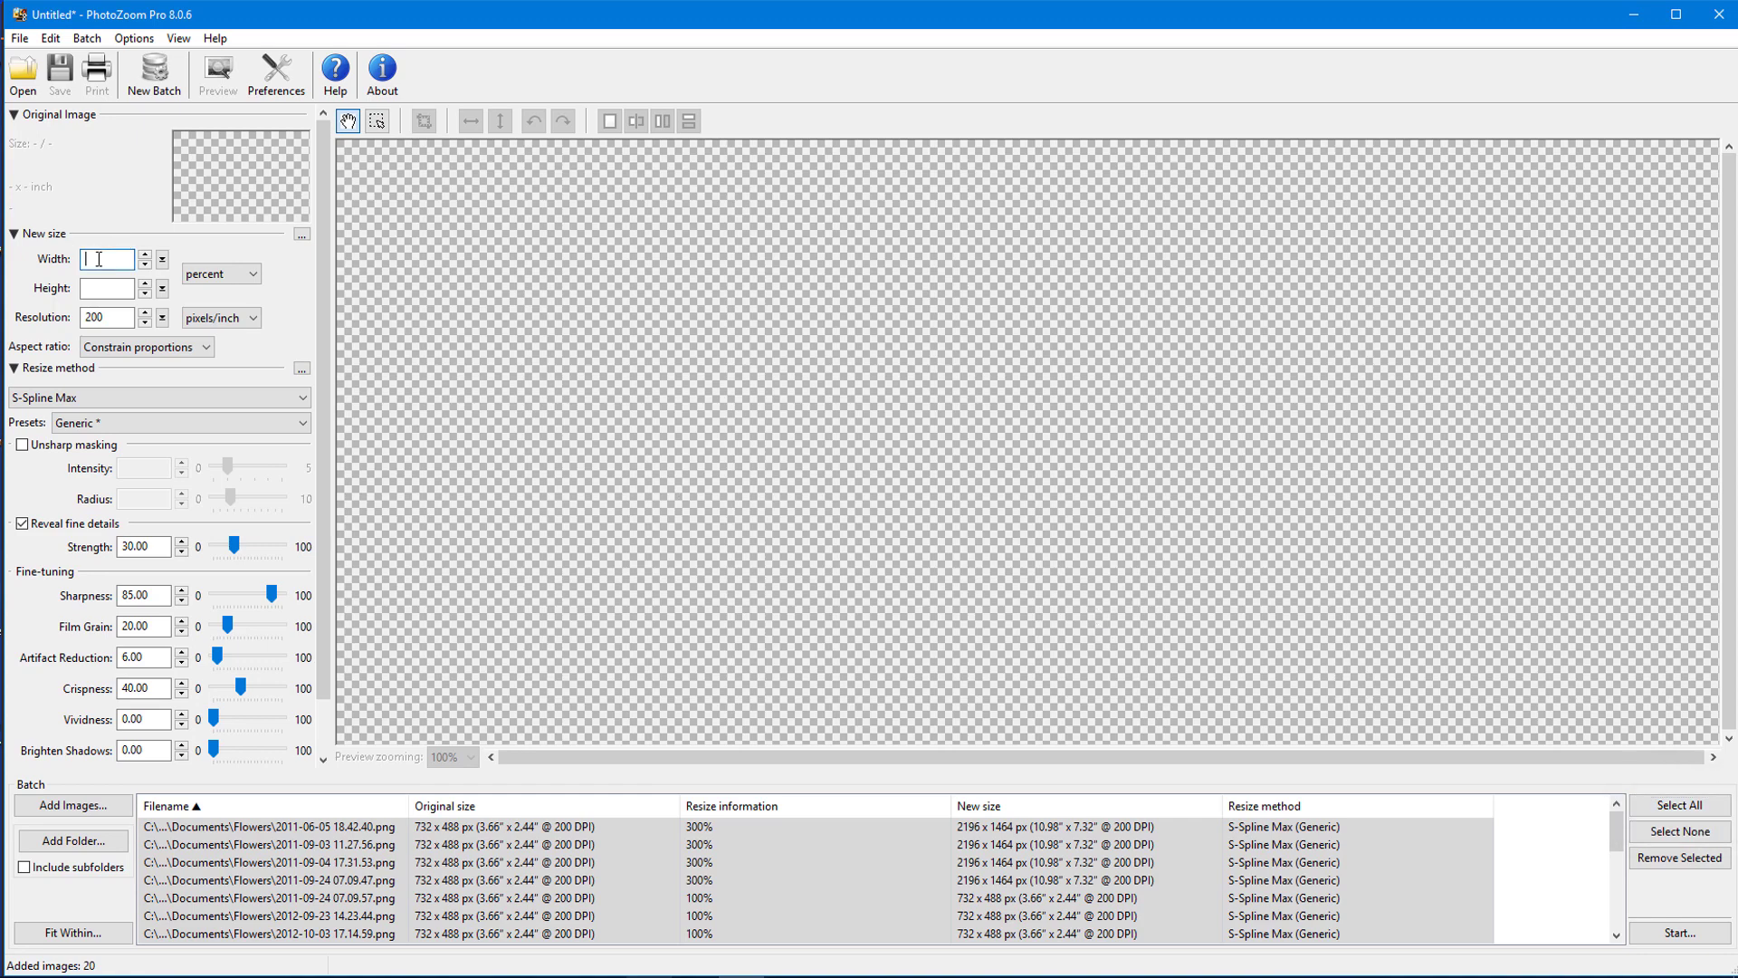
text(300)
key(Tab)
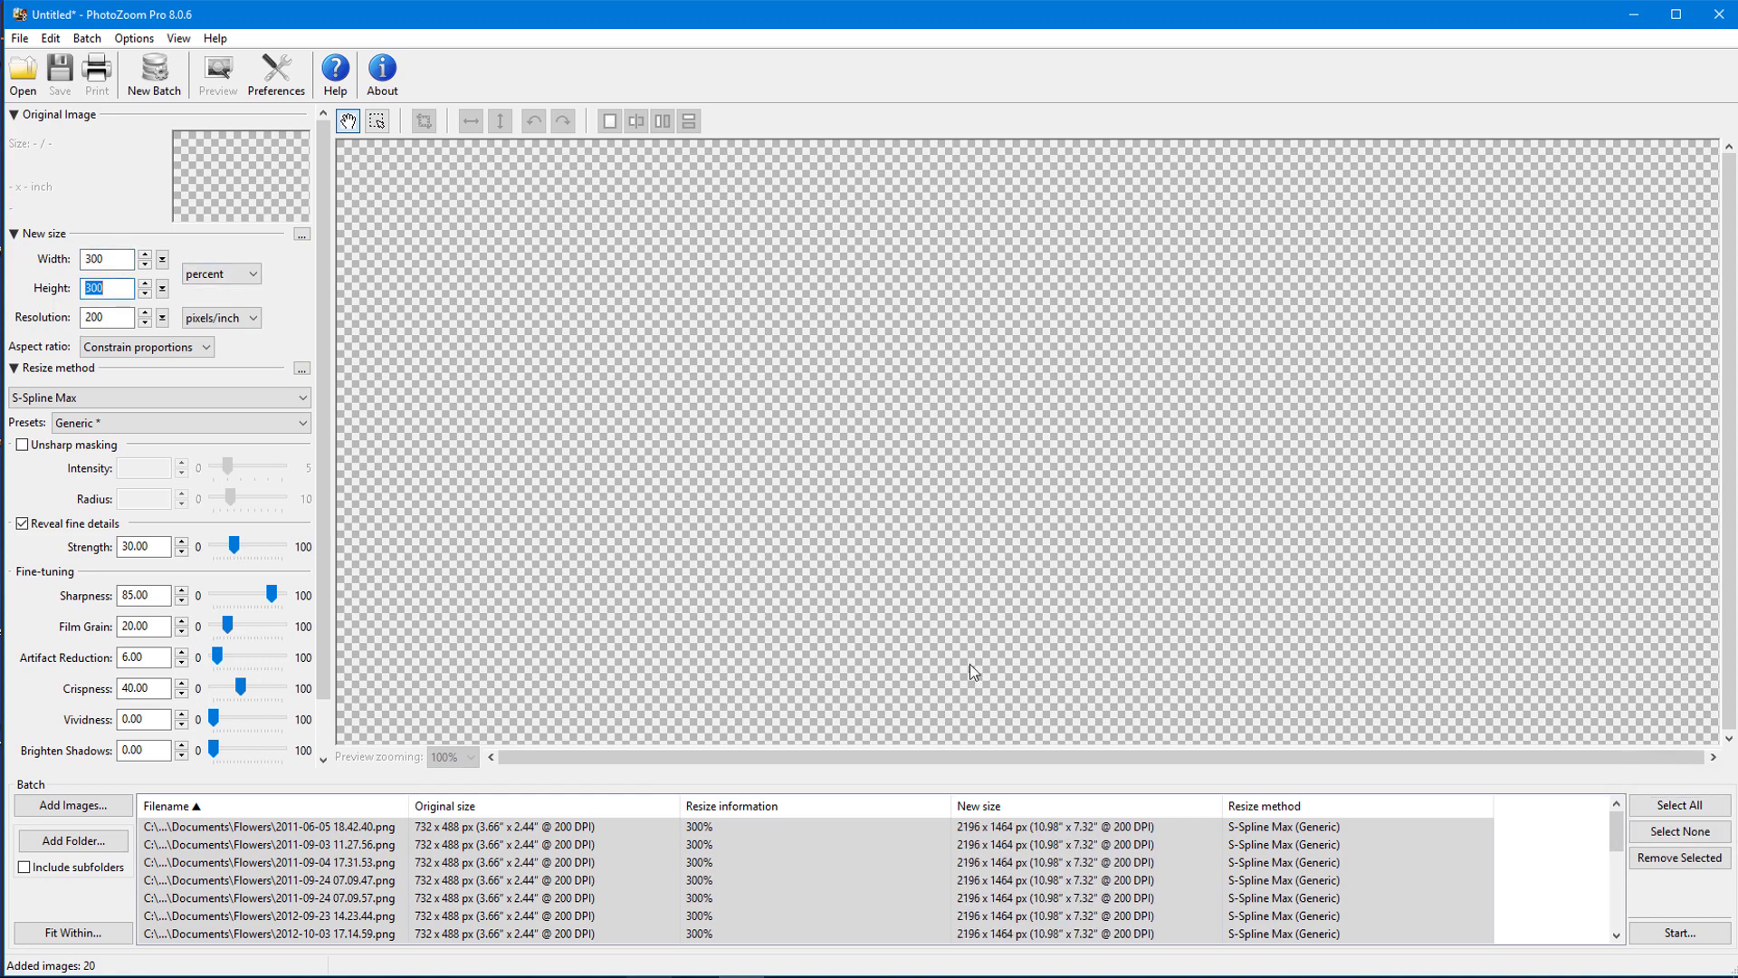
Keep TIFF as the output format in Batch Settings and start the batch
click(1680, 932)
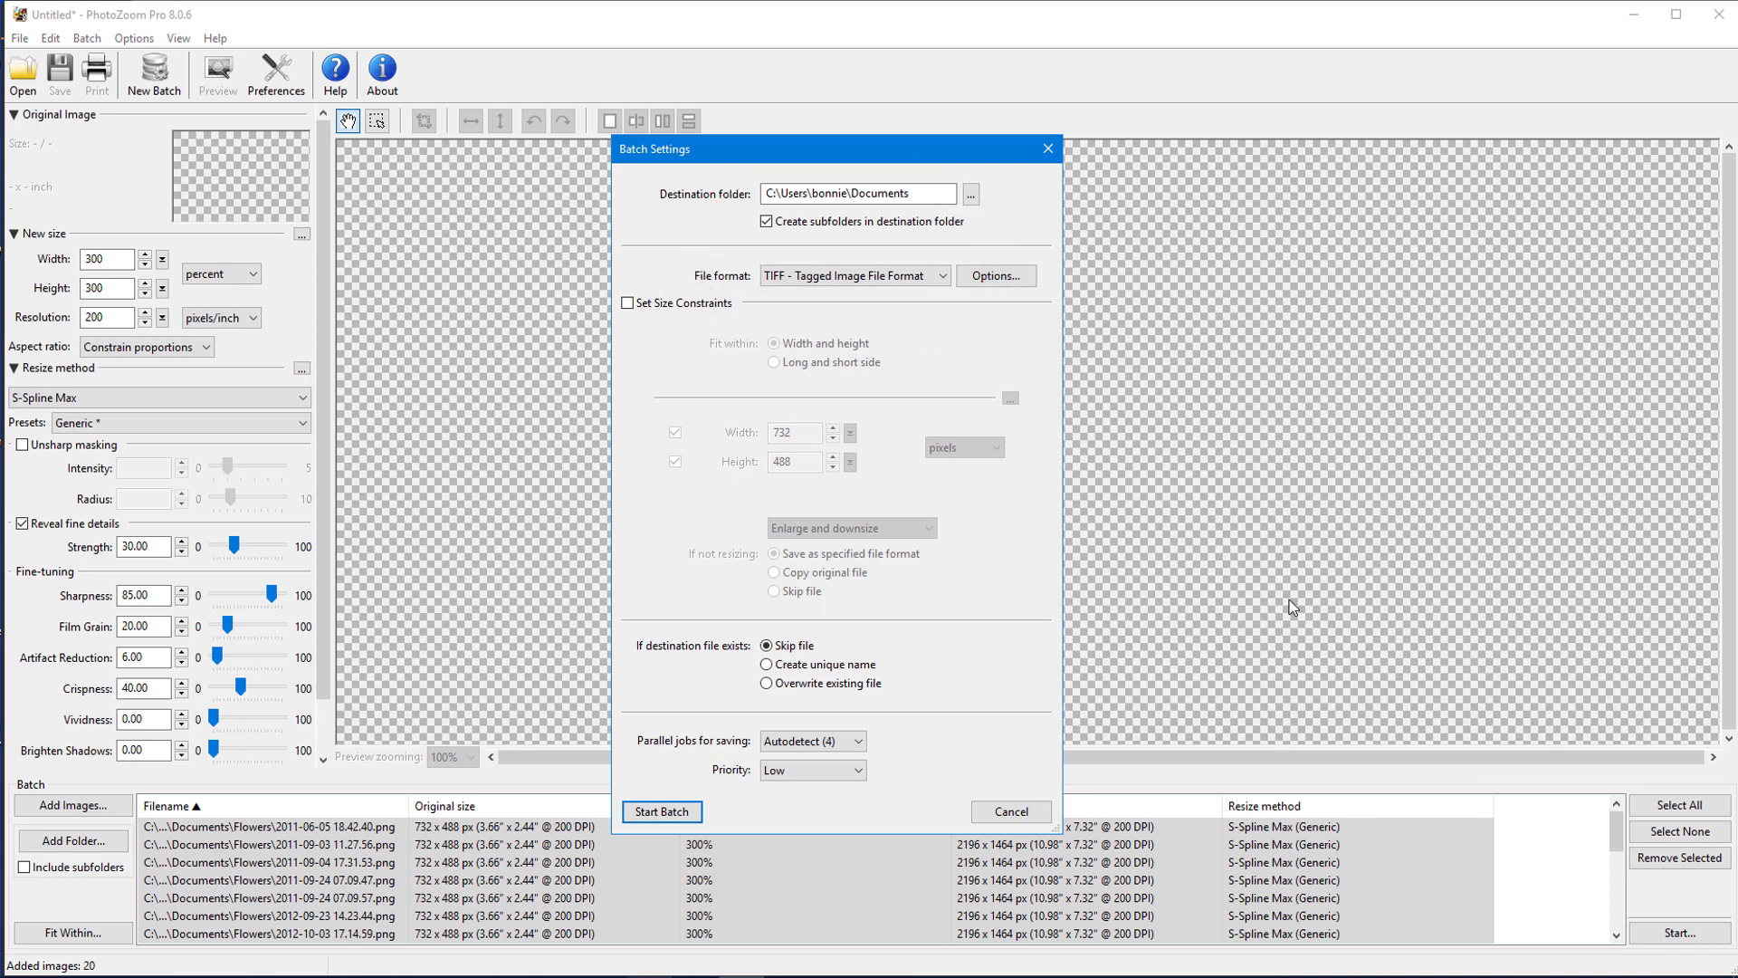
click(661, 811)
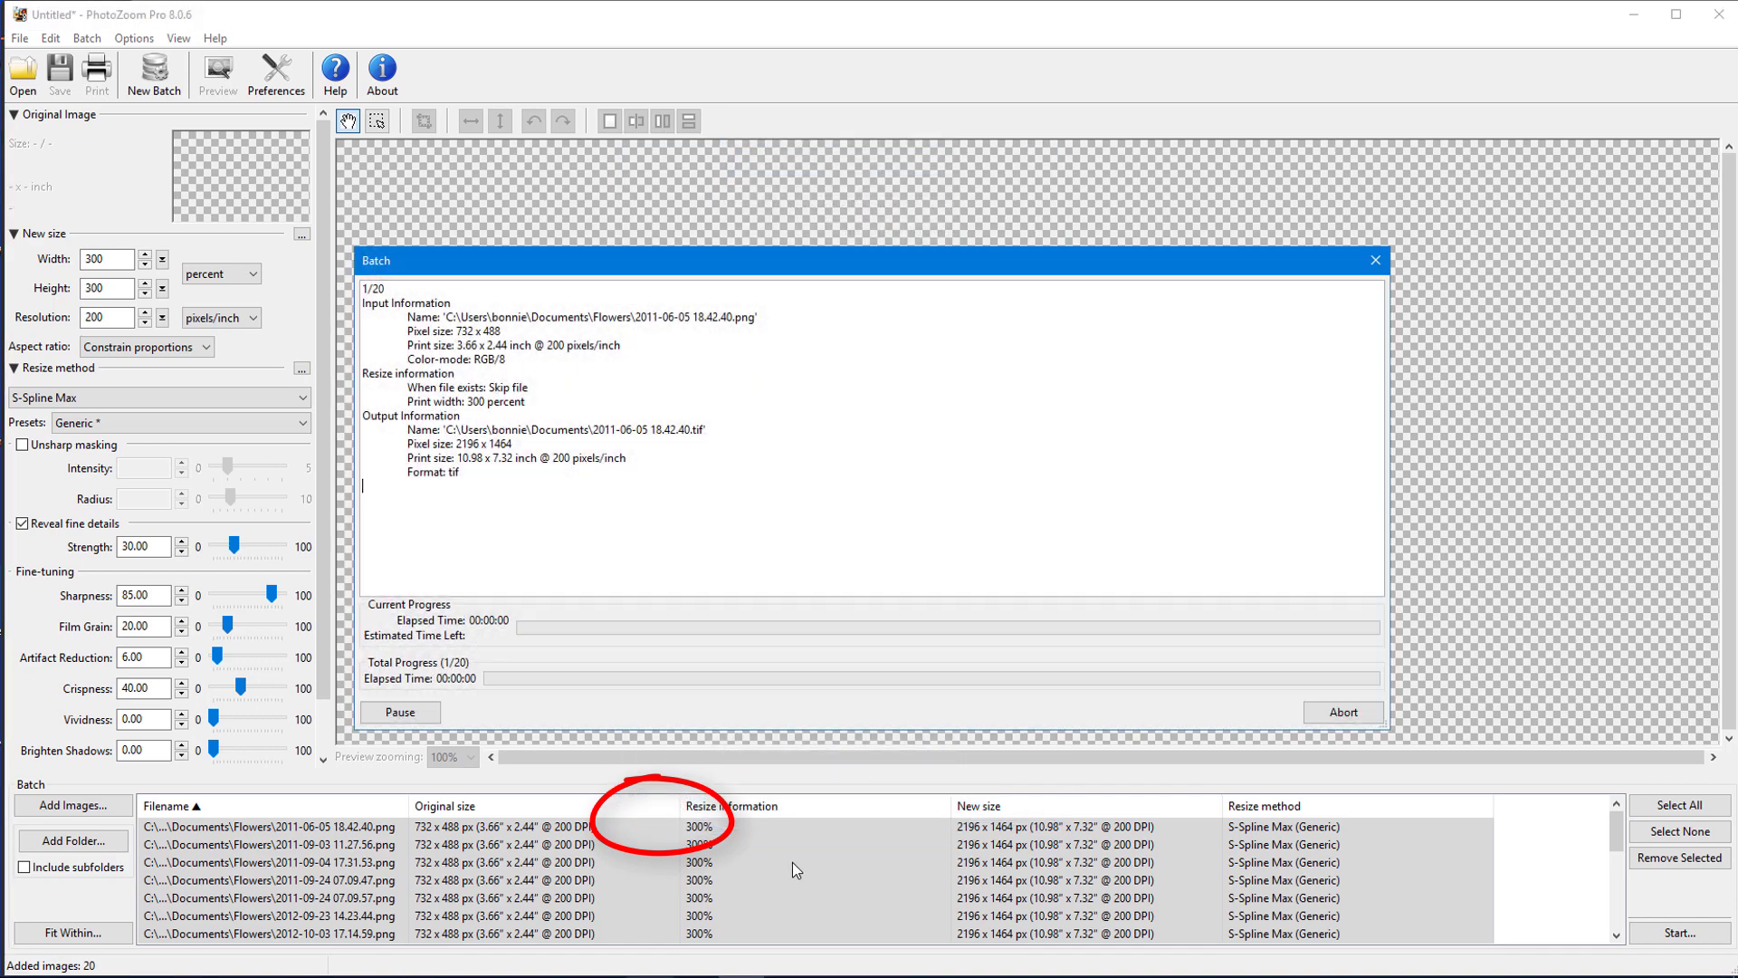